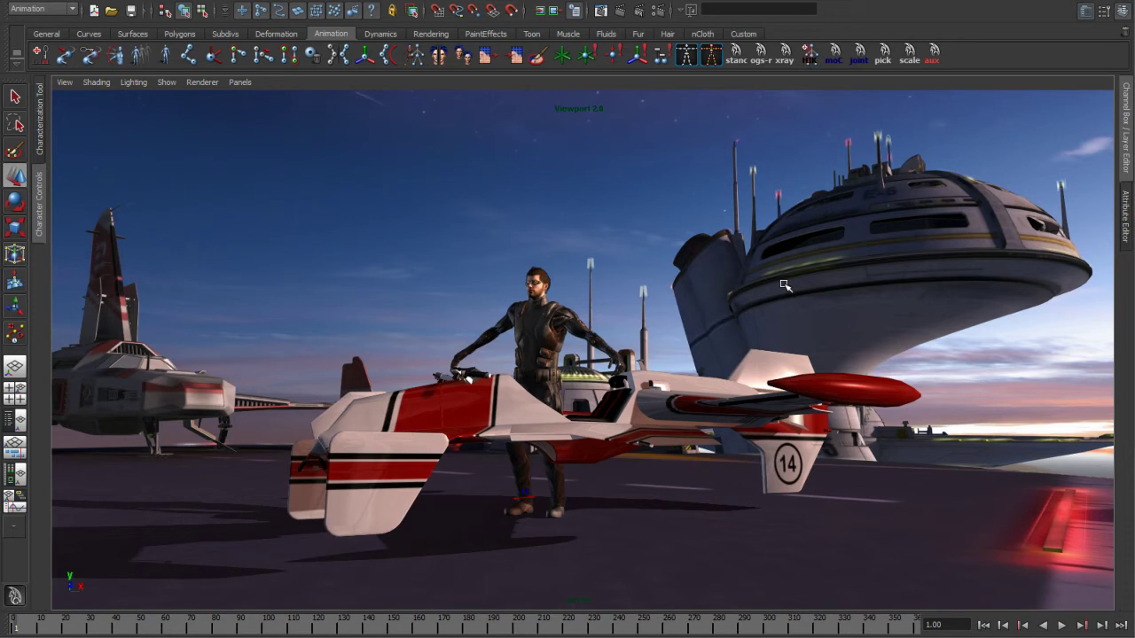
Play back the character's speeder animation, stop it and go to frame 123.
click(1061, 625)
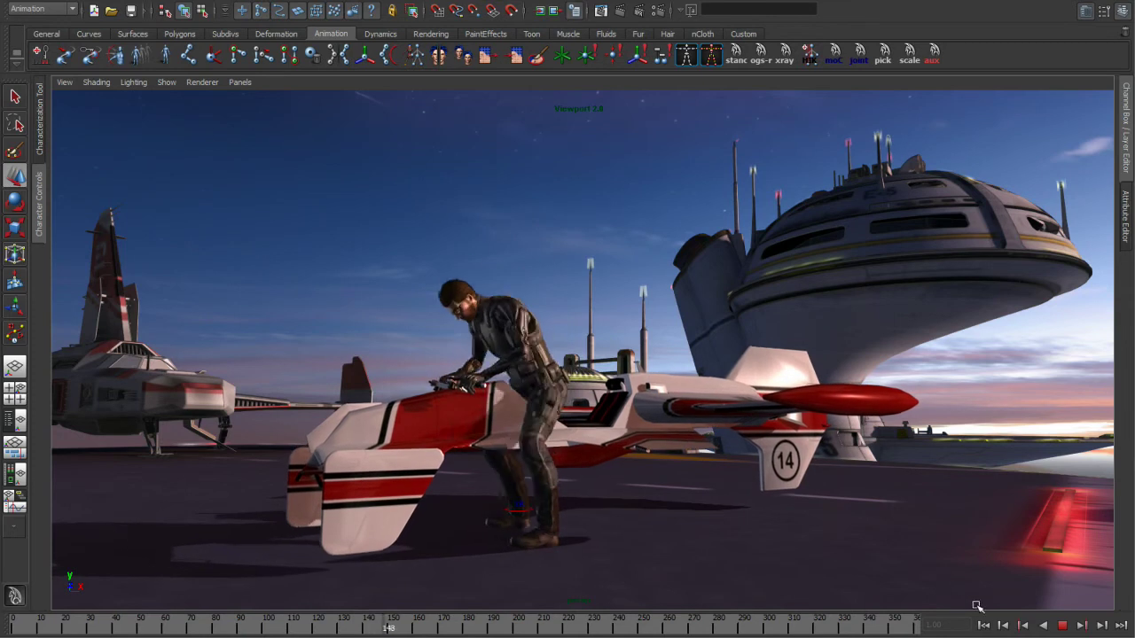
click(1064, 627)
drag(418, 628, 327, 628)
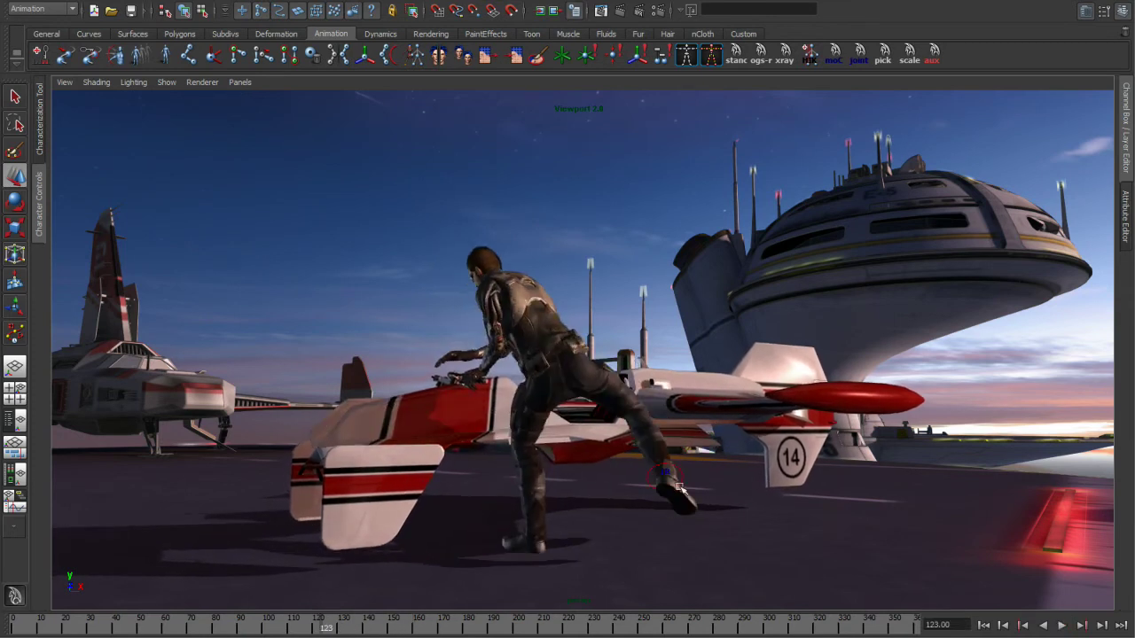
Select the character's right ankle effector and make AnimLayer1 the active animation layer.
drag(641, 444, 676, 518)
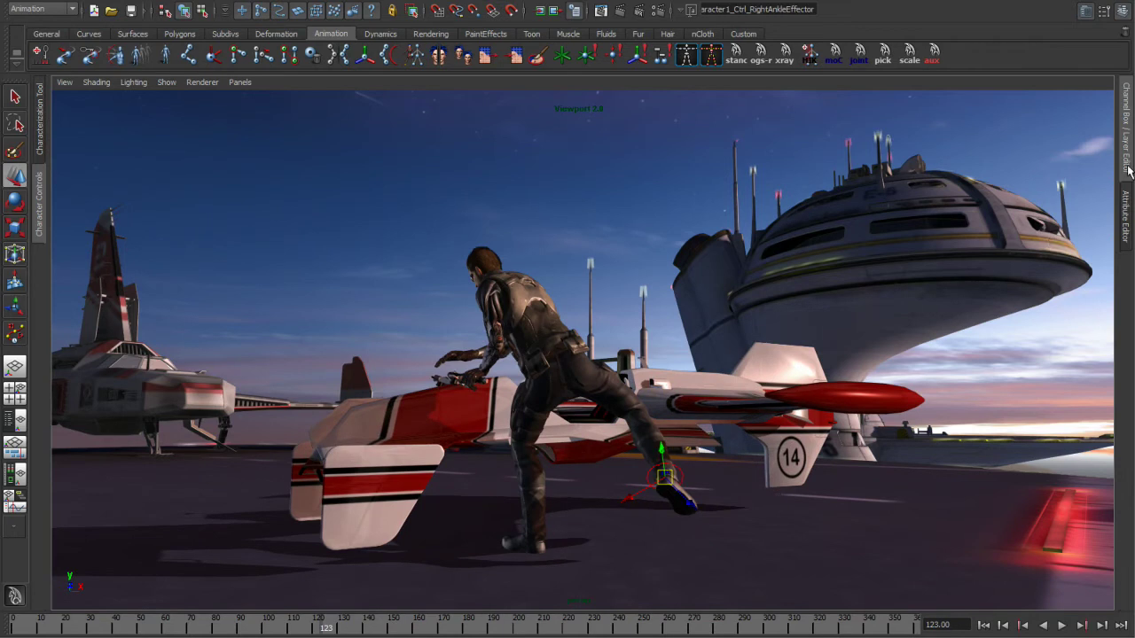
click(1130, 168)
click(1105, 456)
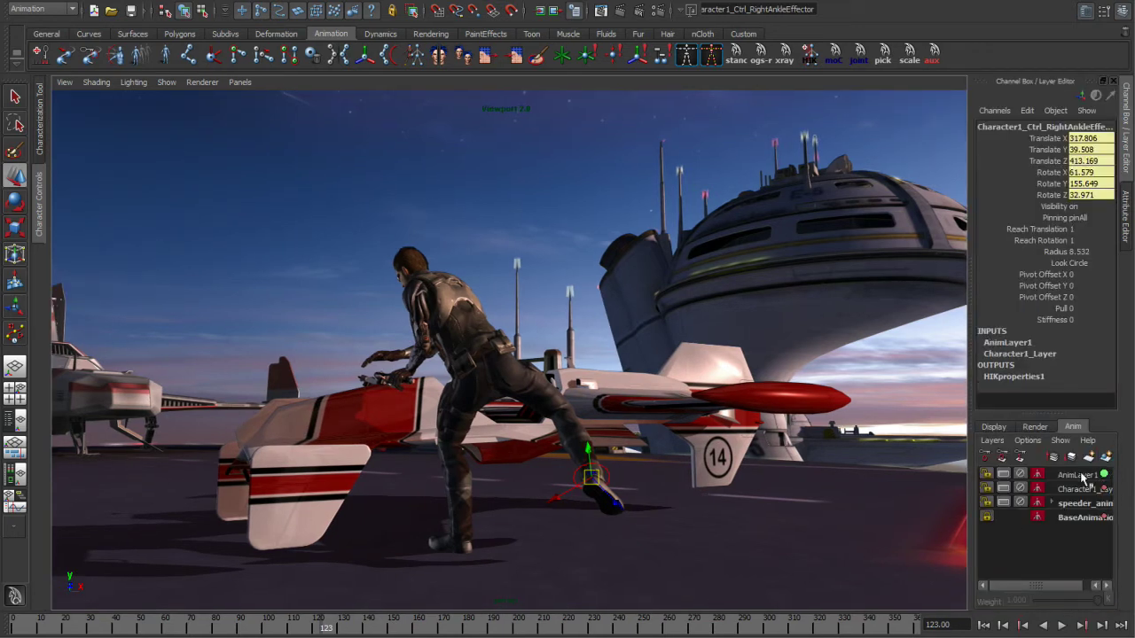
Create an editable motion trail for the right ankle effector with 50 pre frames, 50 post frames and a trail thickness of 4.
key(space)
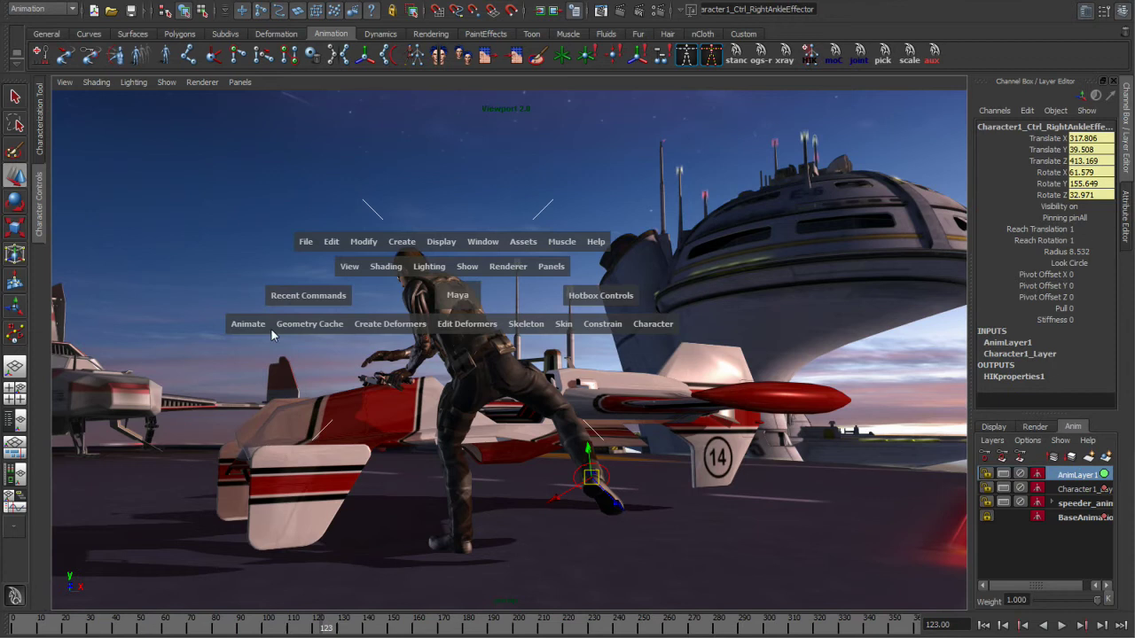
click(253, 324)
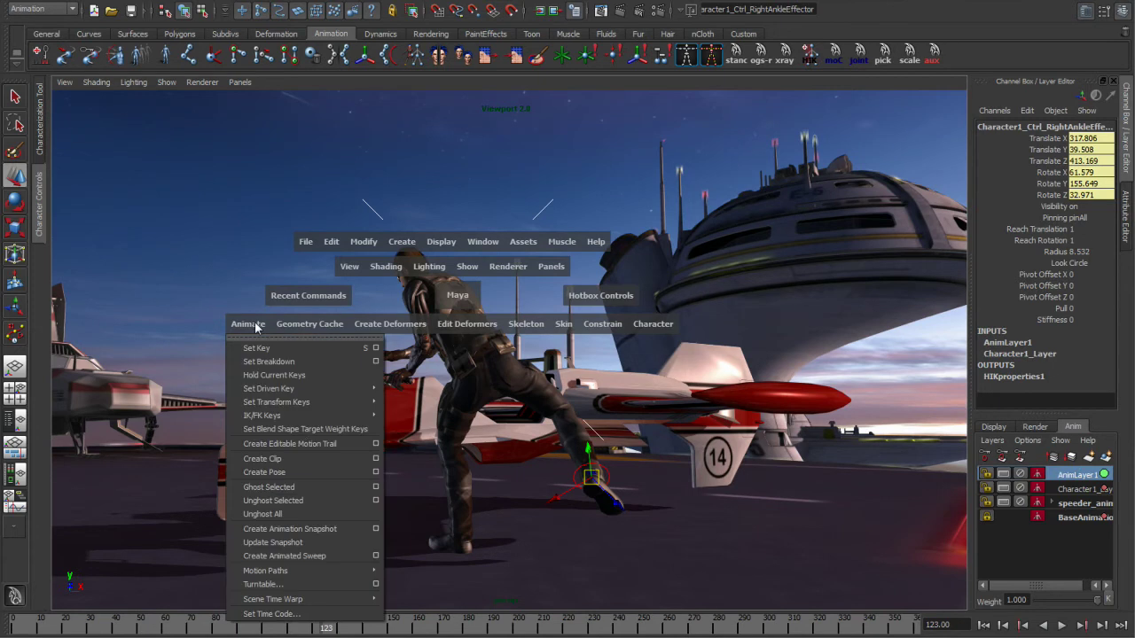
click(375, 444)
drag(607, 387, 578, 403)
text(50)
text(5)
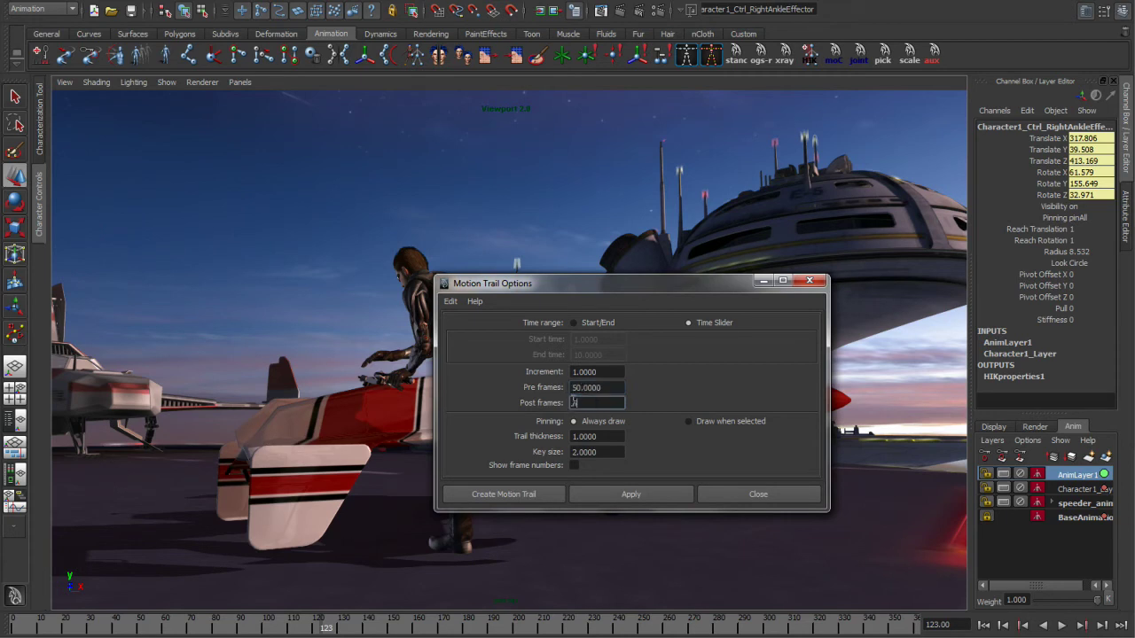
text(0)
double_click(601, 435)
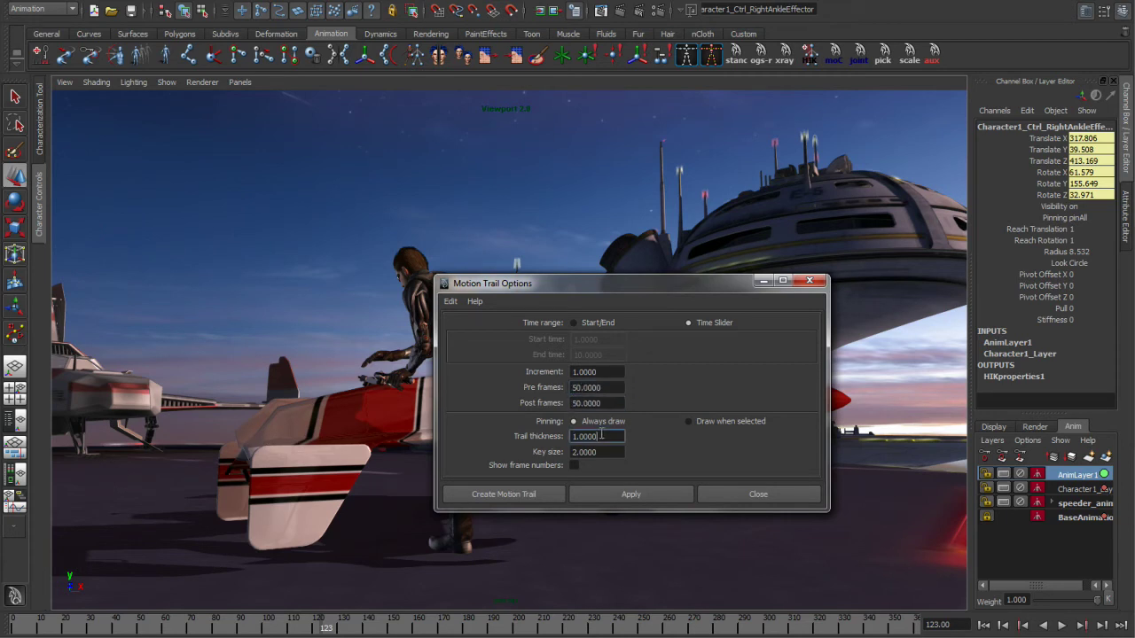
text(4)
click(495, 497)
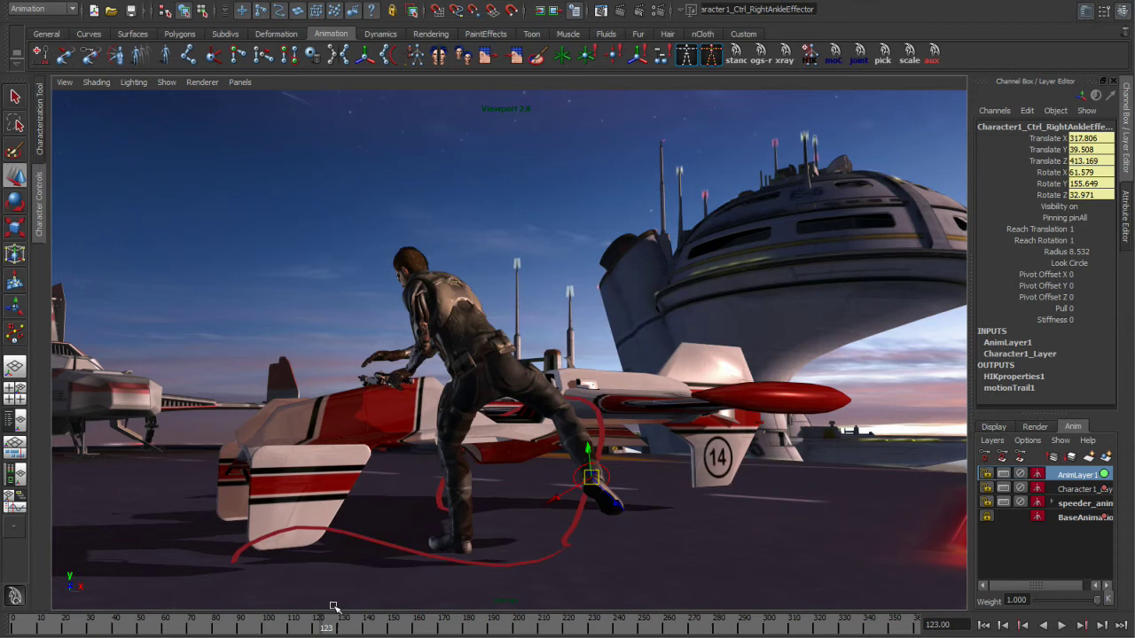
Scrub and play the leg swing, keying the right ankle effector on AnimLayer1 at frames 145, 116 and 131.
mouse_move(333, 607)
mouse_down()
mouse_move(186, 601)
mouse_move(226, 606)
mouse_move(229, 627)
mouse_move(279, 629)
mouse_up()
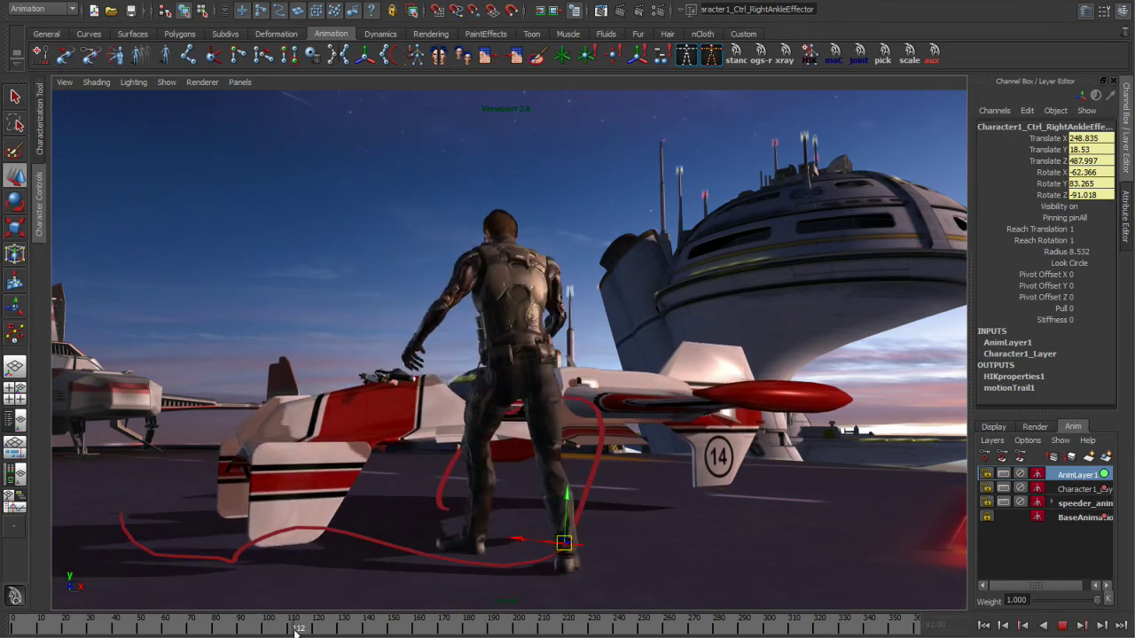
click(379, 629)
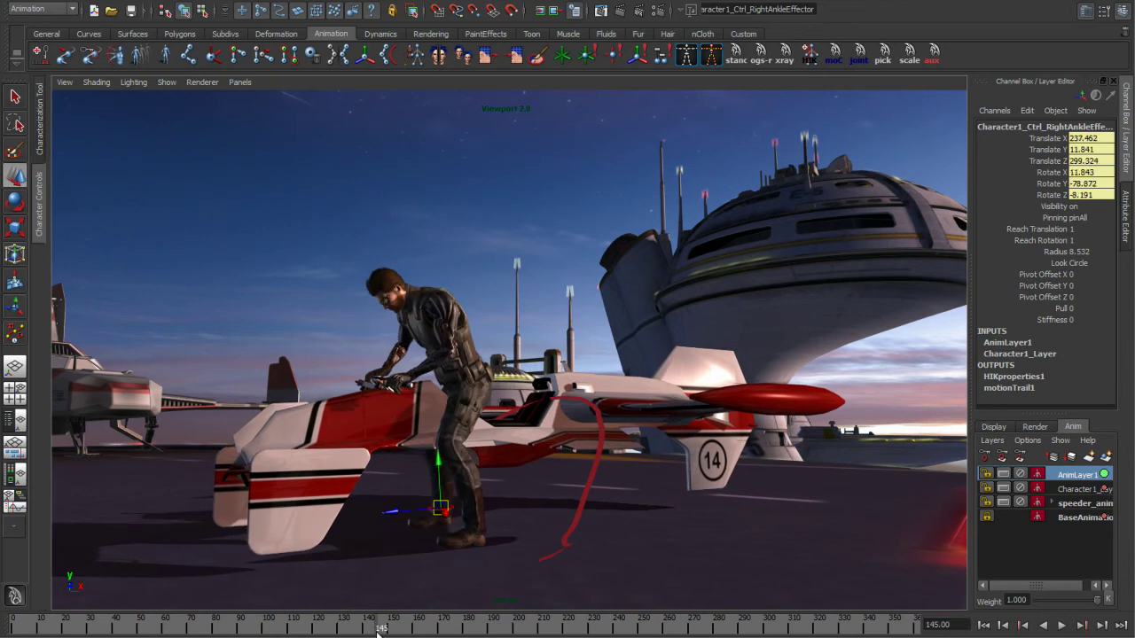
drag(373, 628, 310, 631)
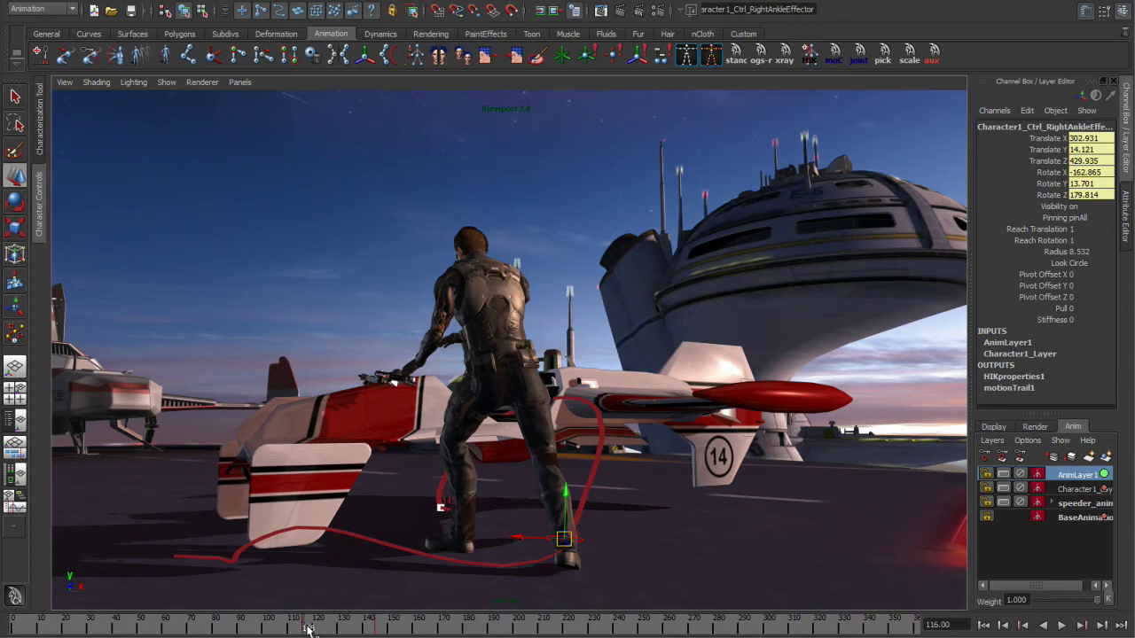
key(alt+v)
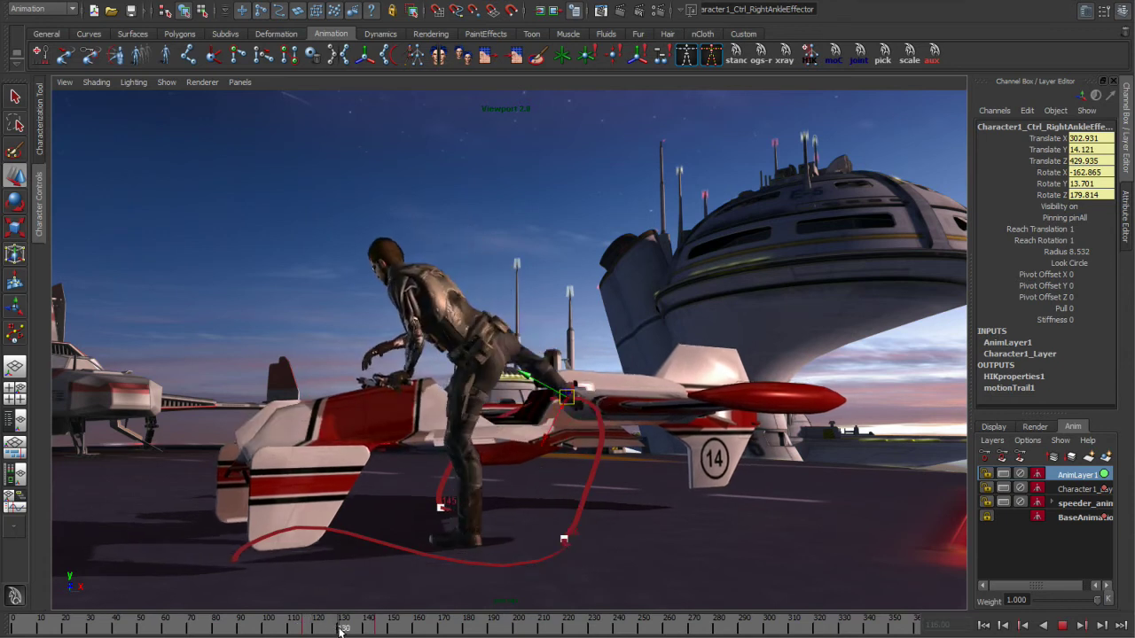
key(alt+v)
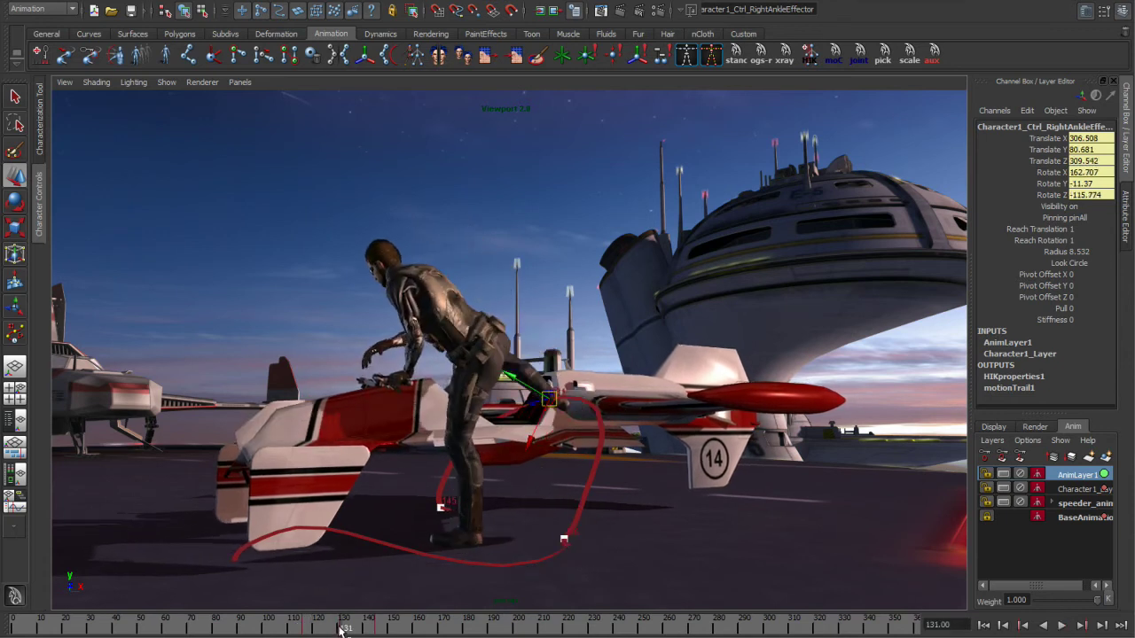
Go to frame 122 and raise the frame 131 point of the ankle's motion trail so the leg swings higher over the speeder.
drag(339, 630, 321, 629)
alt+drag(532, 458, 499, 396)
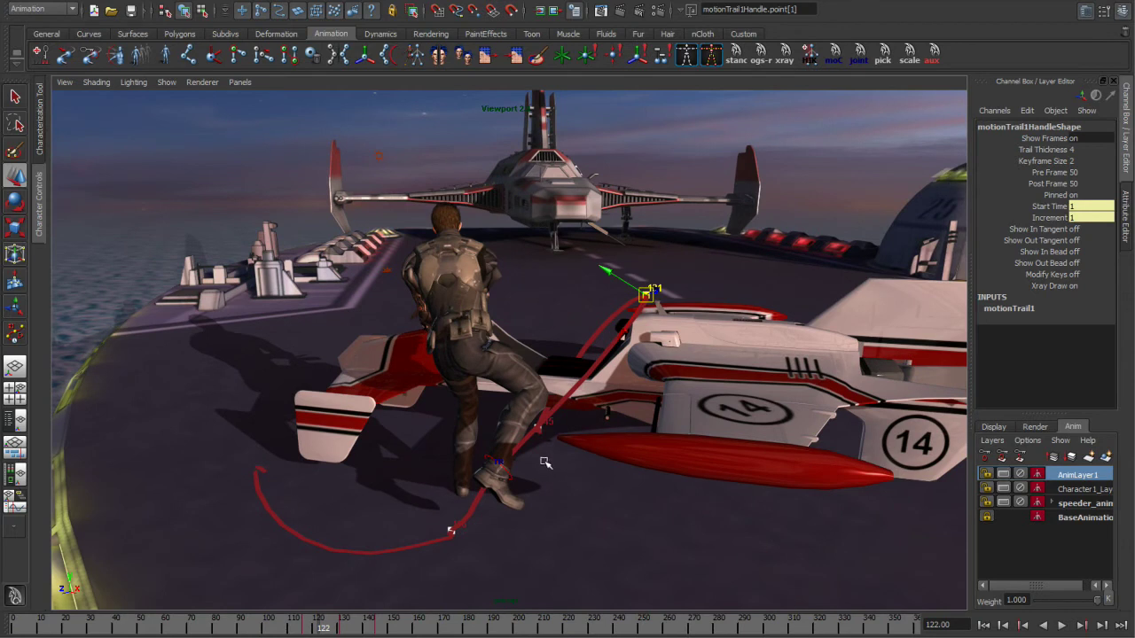
alt+drag(544, 462, 580, 454)
alt+drag(383, 500, 497, 481)
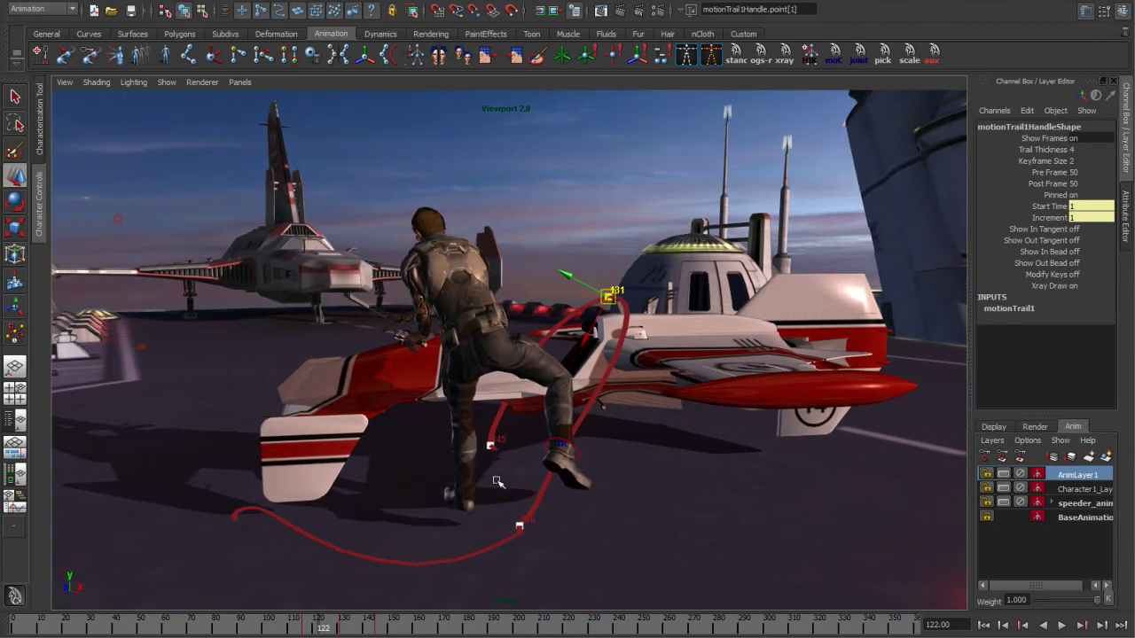
alt+drag(621, 386, 448, 502)
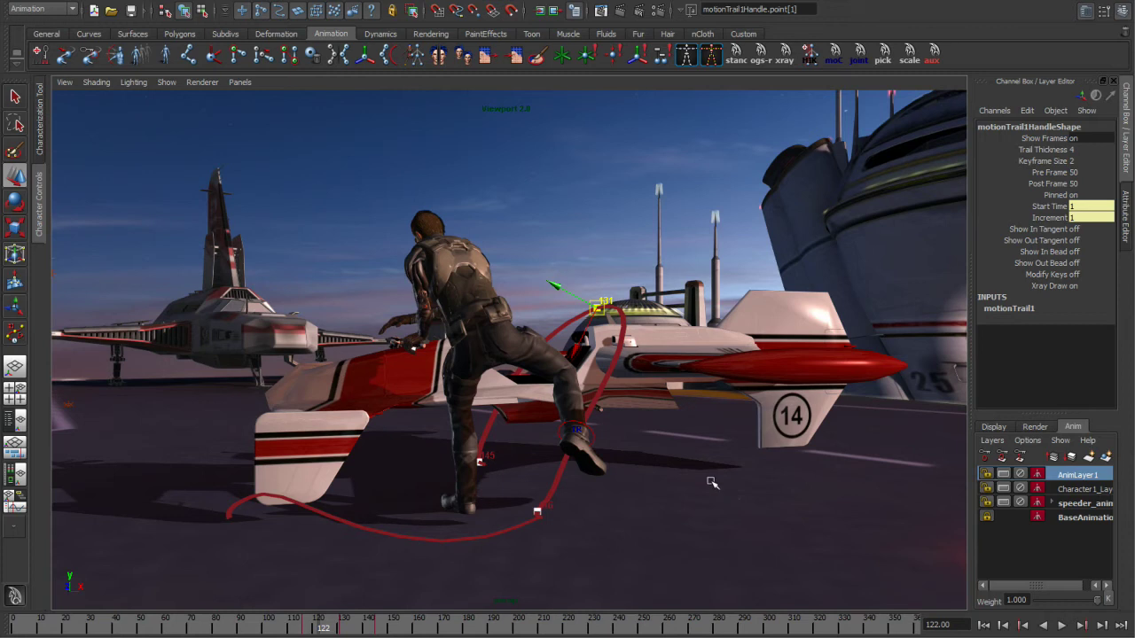
Compare the leg swing with AnimLayer1 muted and unmuted and at varying layer weights, ending at full weight.
click(1021, 476)
click(1021, 476)
drag(1095, 602, 1119, 603)
alt+drag(599, 461, 551, 489)
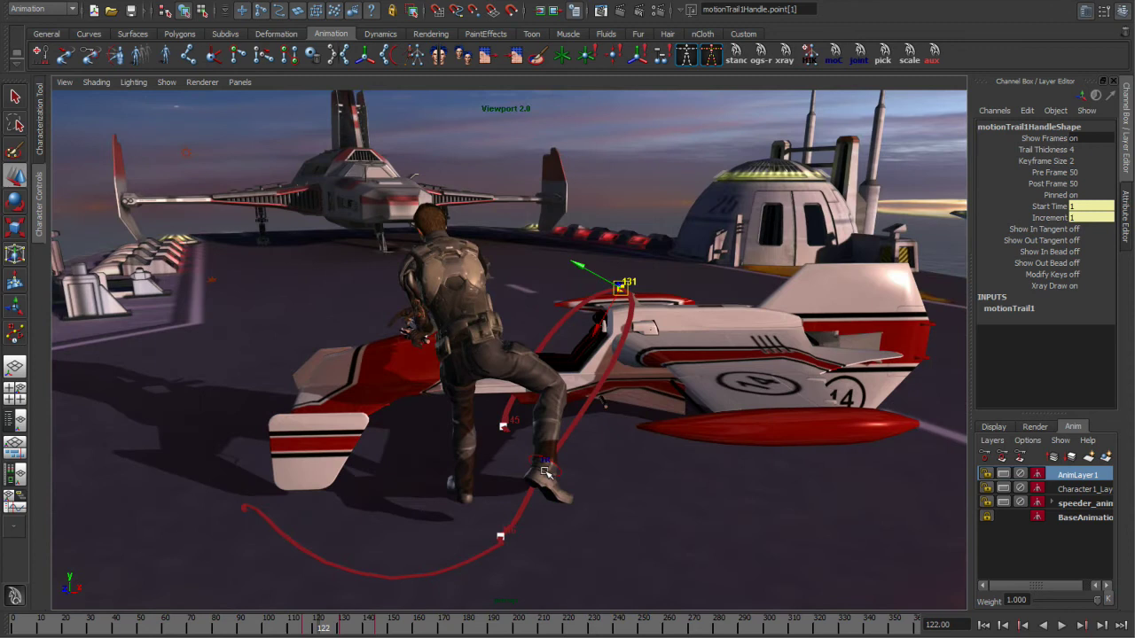
Review the leg swing, stop at frame 130 and move the frame 131 trail point away from the body to extend the leg.
drag(321, 627, 334, 628)
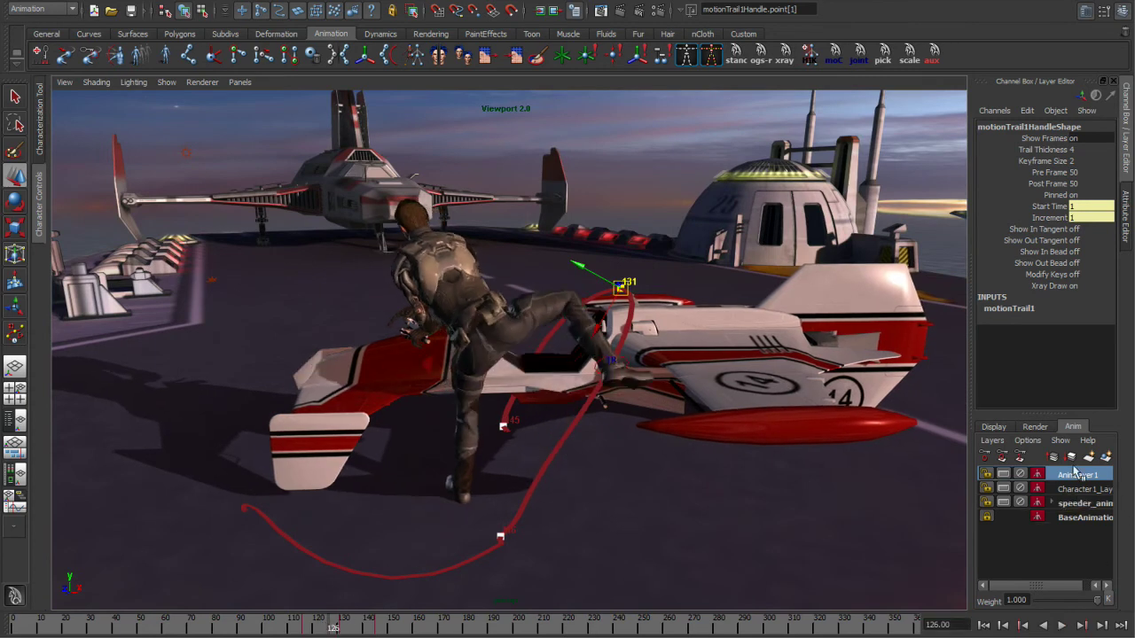
key(alt+v)
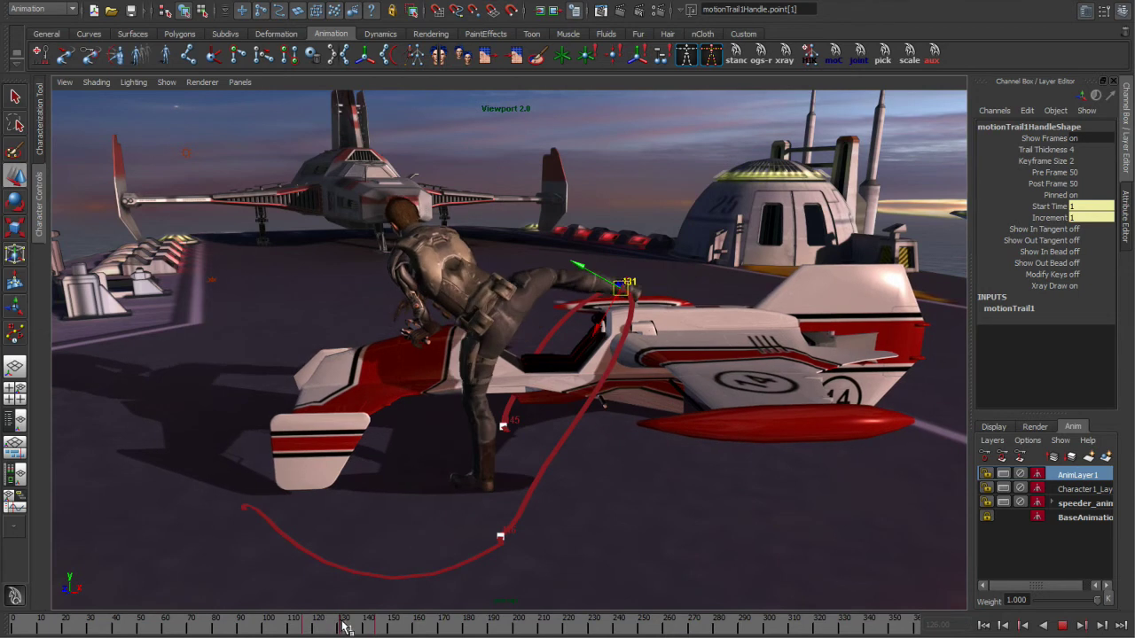
click(343, 627)
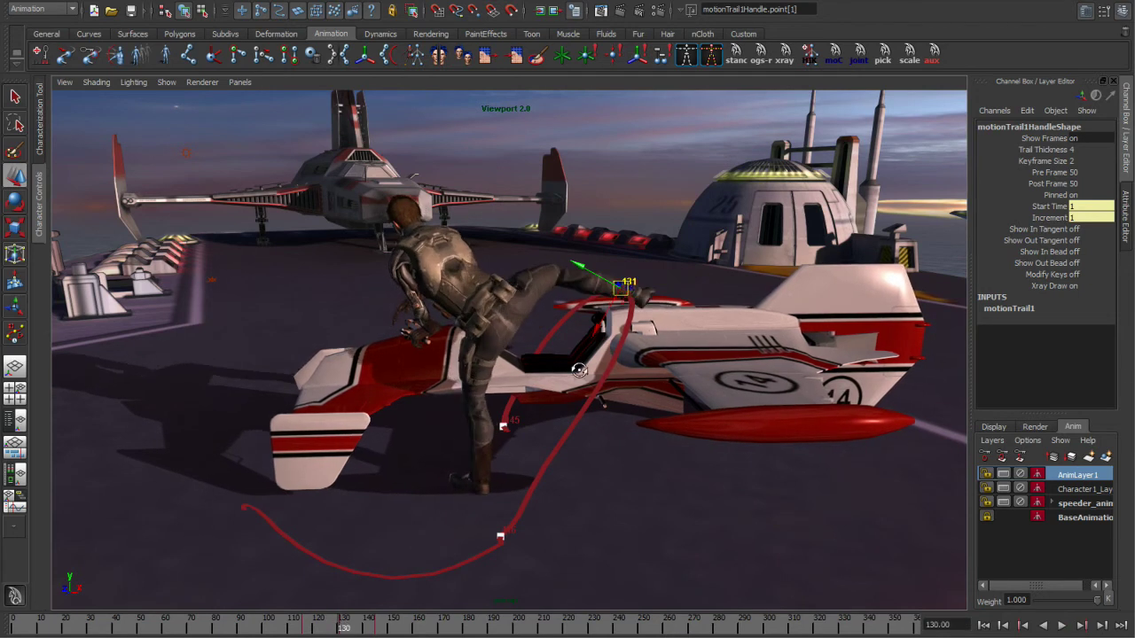
alt+drag(575, 369, 580, 370)
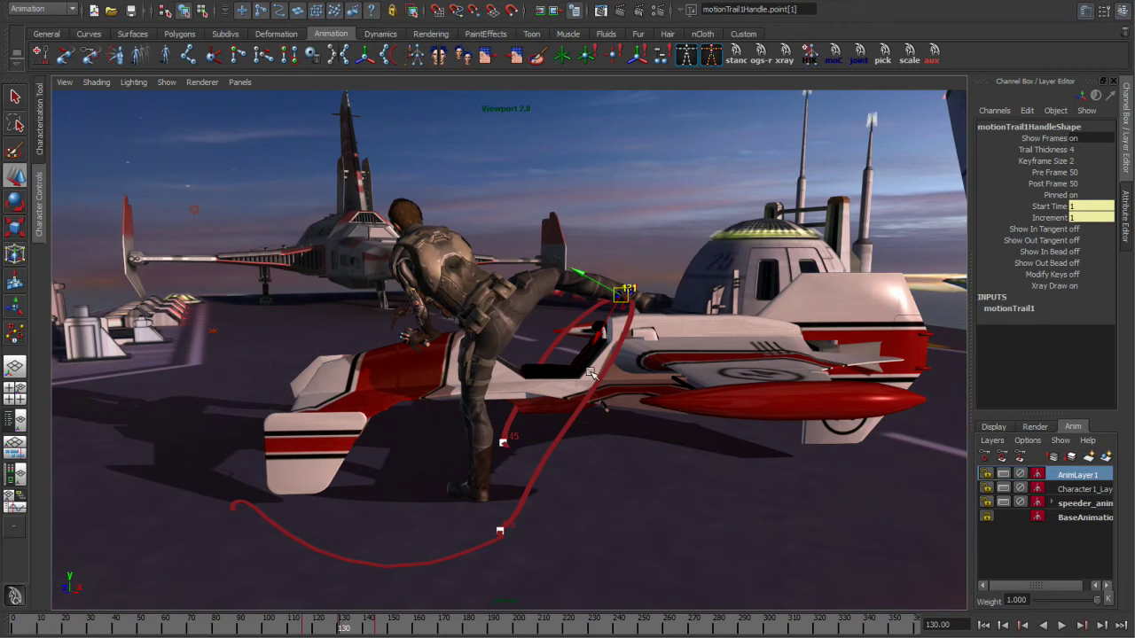
drag(624, 300, 657, 280)
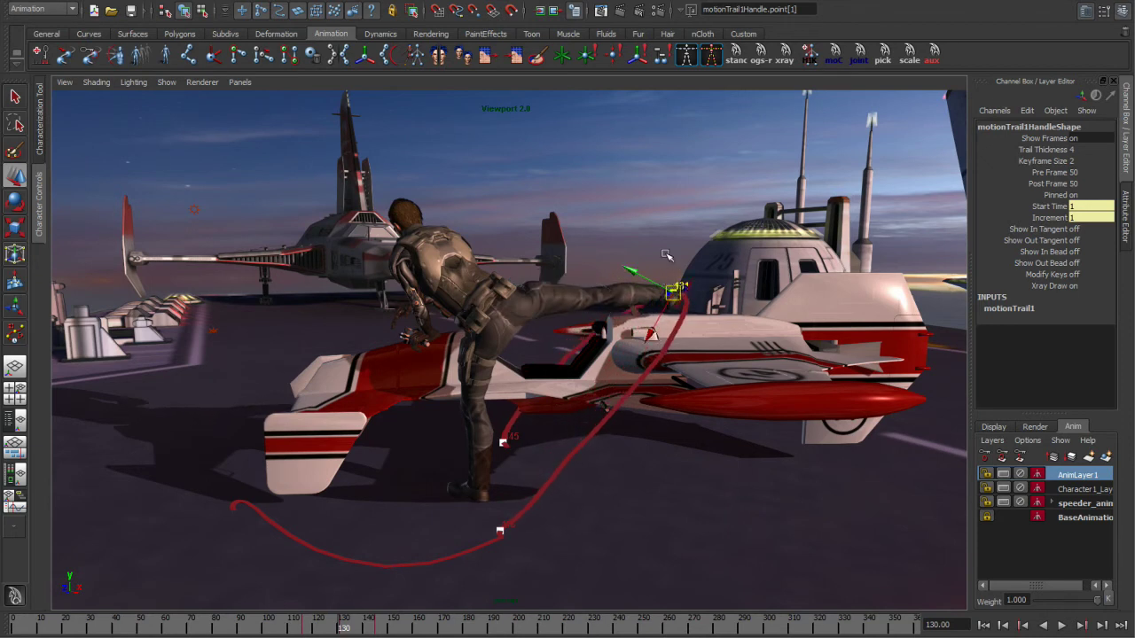
Set the right ankle effector's Pull to 0.9 and move the frame 131 trail point back toward the character's body.
click(712, 270)
click(690, 285)
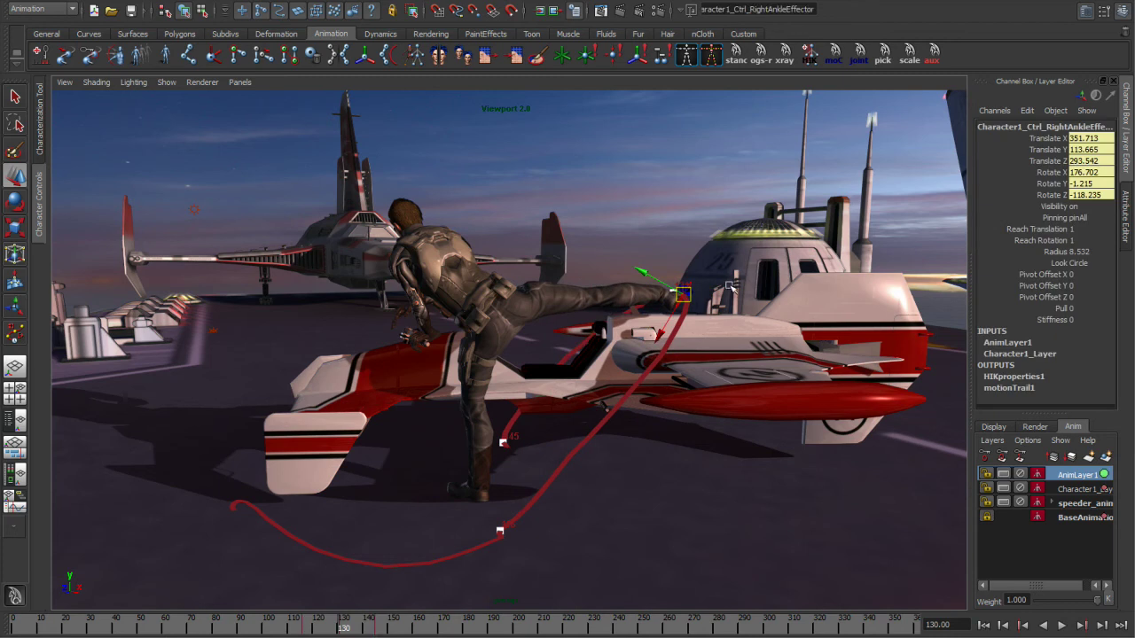
click(1049, 308)
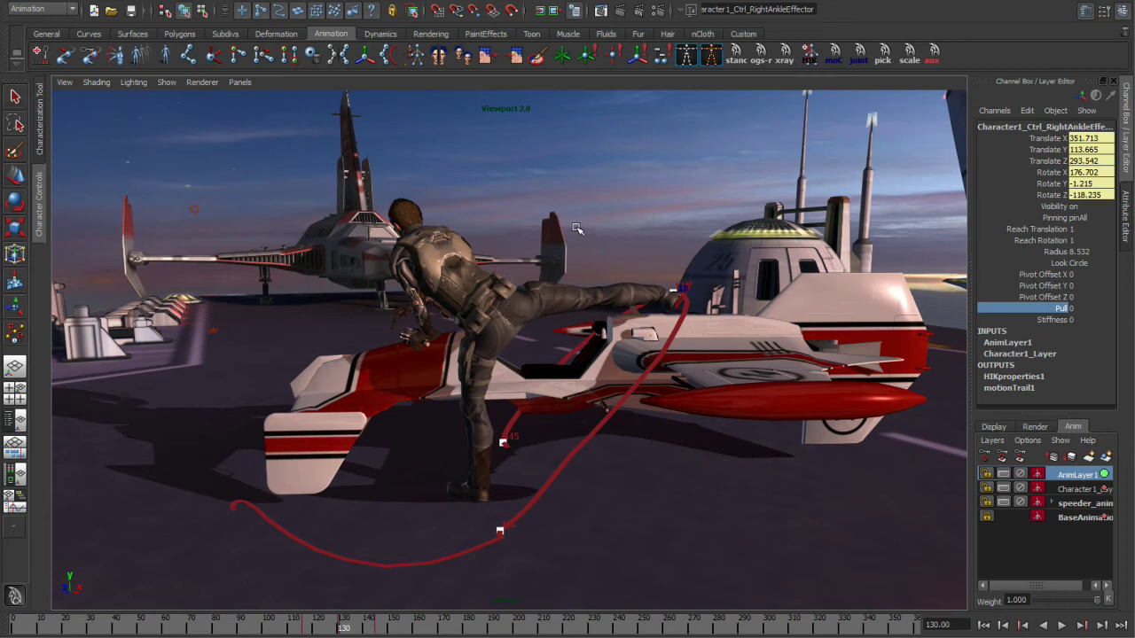
middle_drag(574, 230, 578, 231)
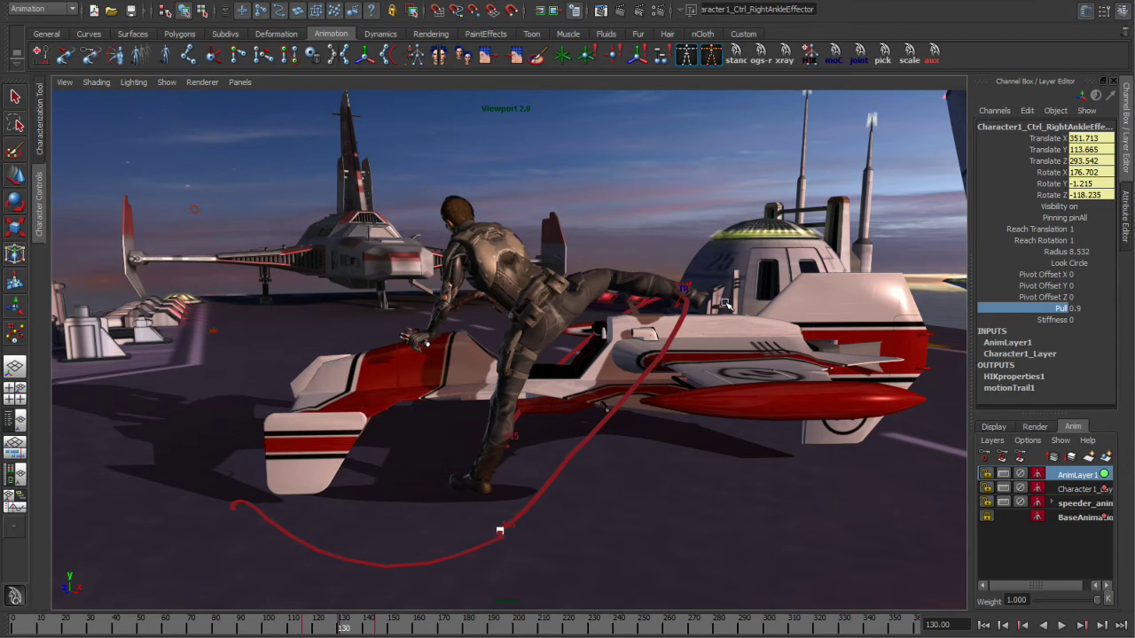
click(683, 288)
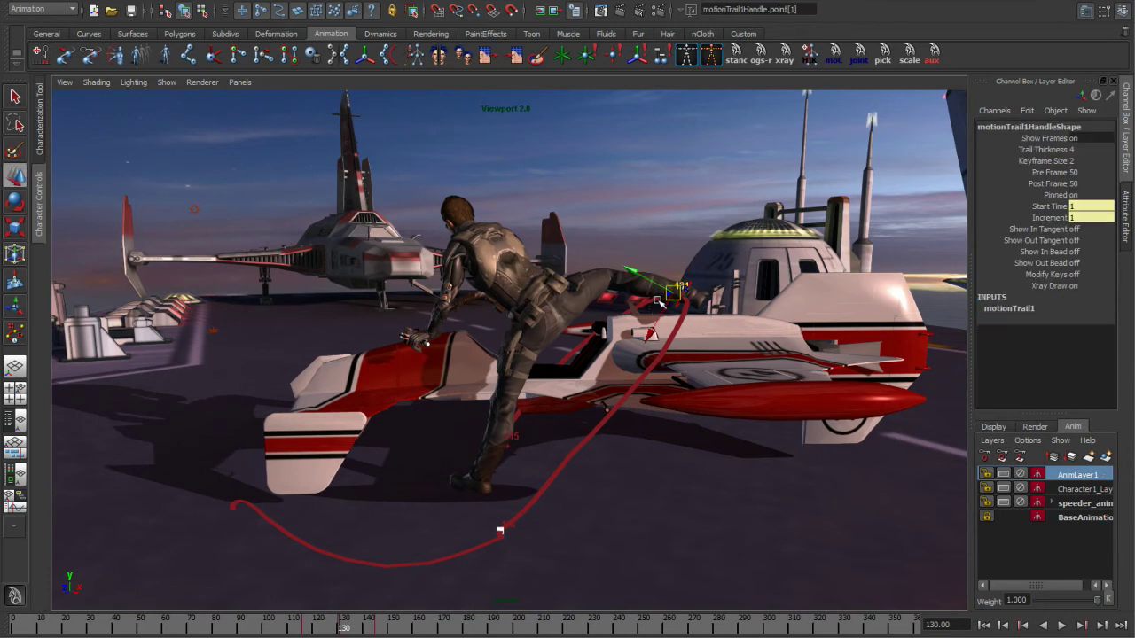
drag(674, 290, 627, 300)
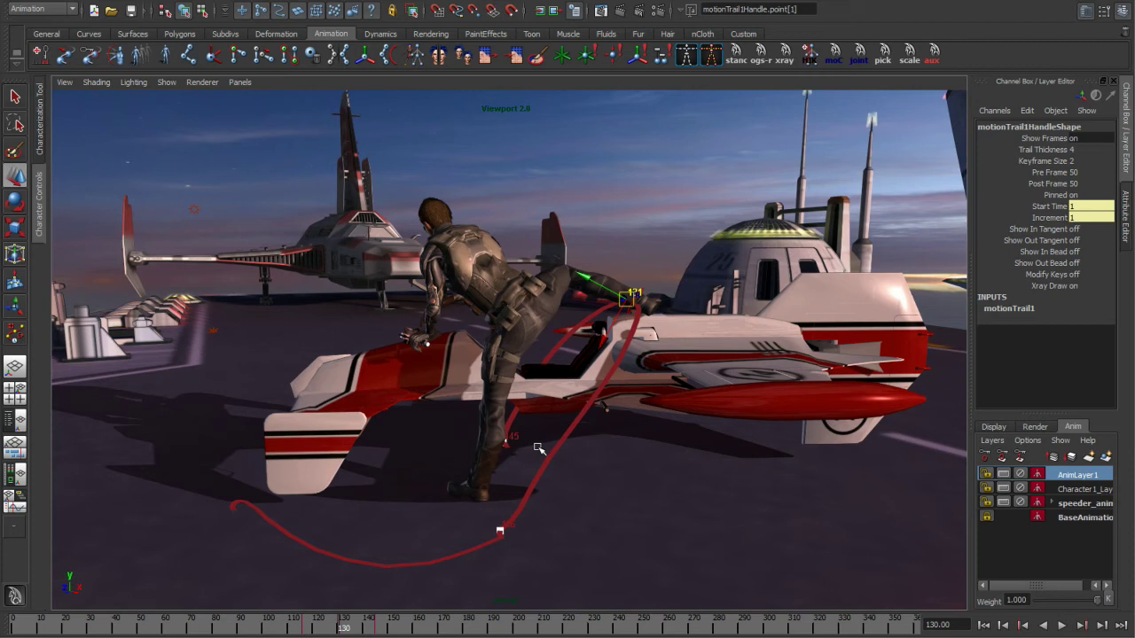
Create an editable motion trail for the speeder with 0 pre frames, 0 post frames and a trail thickness of 2.
click(410, 391)
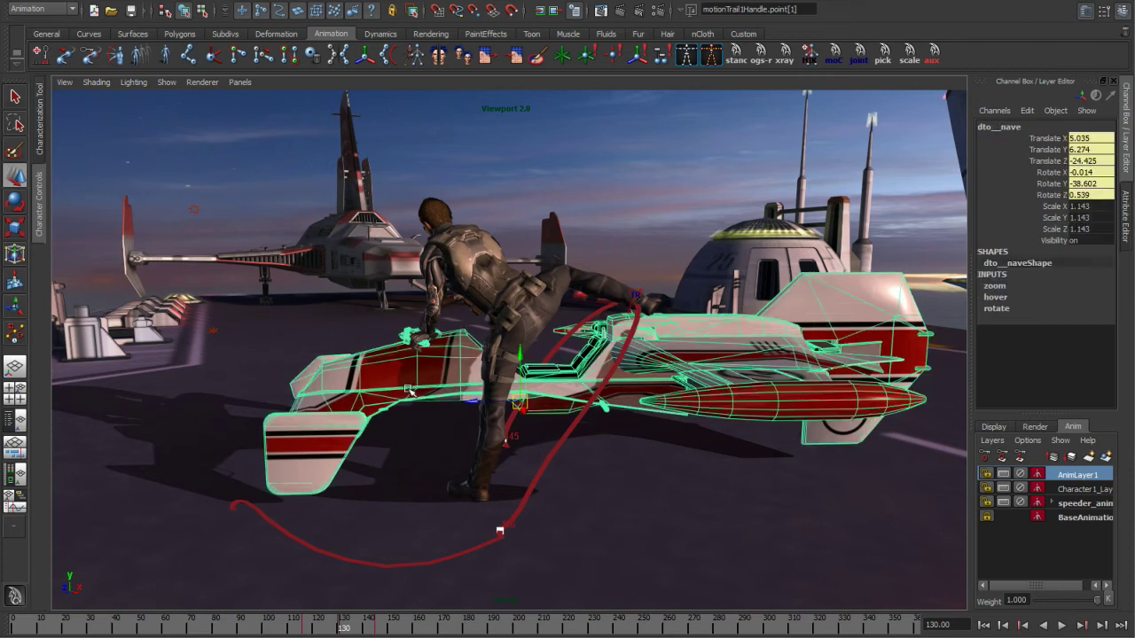
alt+drag(413, 418, 839, 454)
alt+right_drag(880, 450, 555, 428)
alt+middle_drag(555, 428, 739, 489)
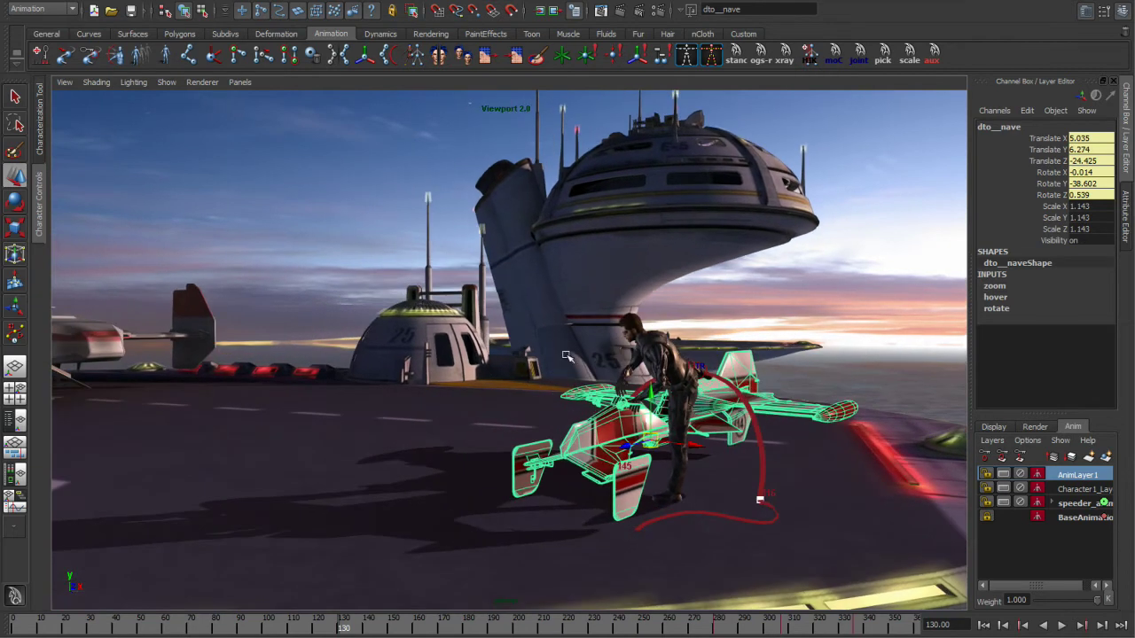
key(space)
click(356, 385)
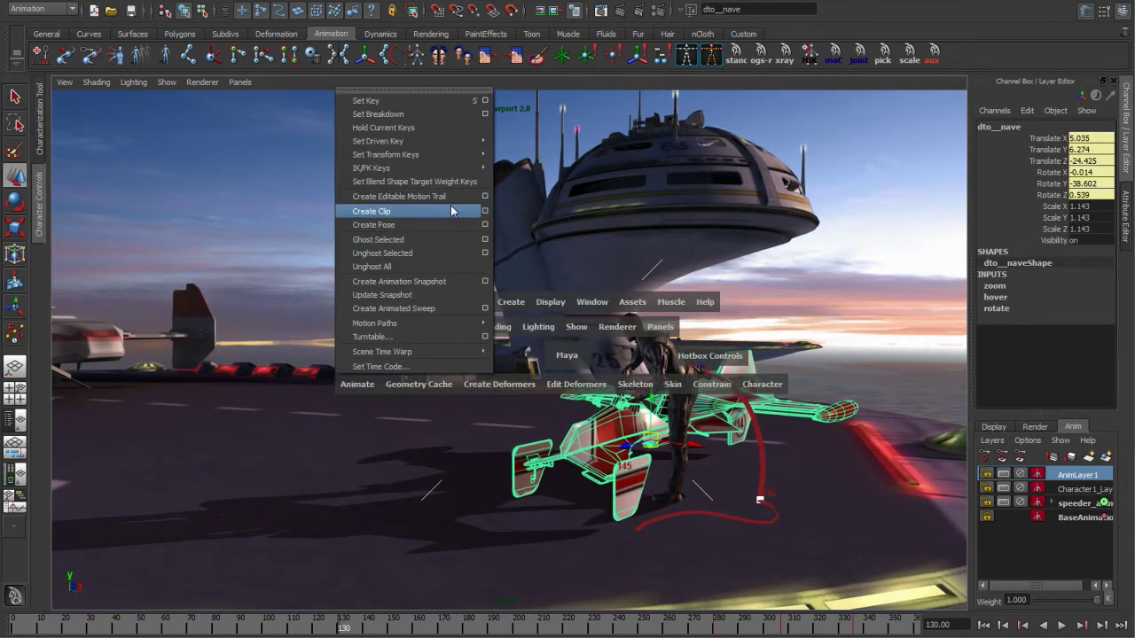
click(485, 196)
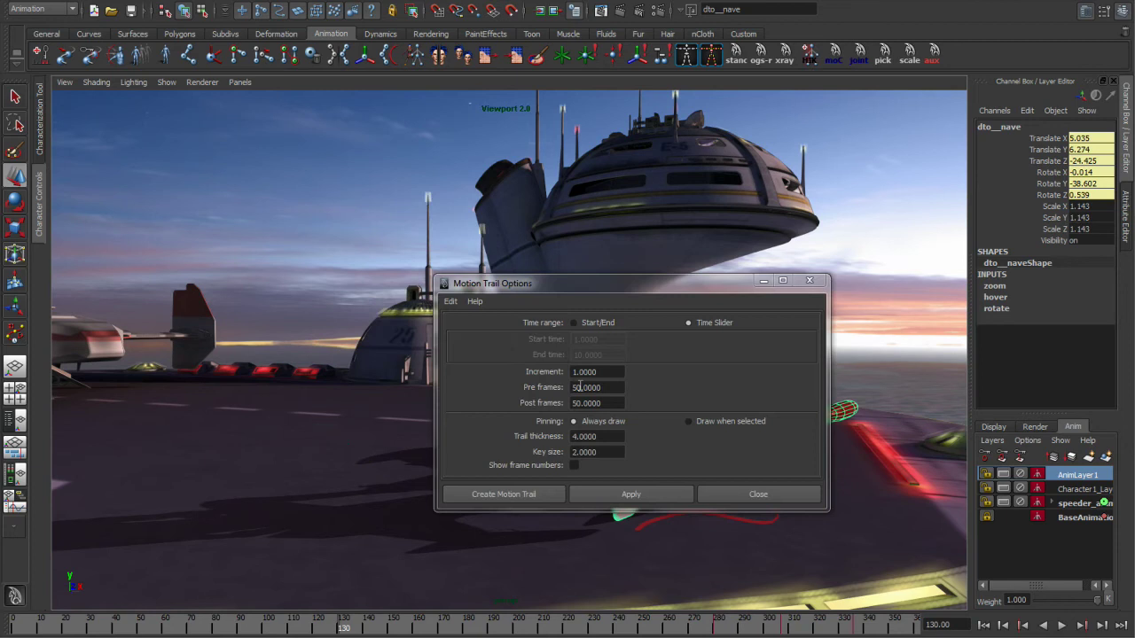
drag(610, 390, 565, 403)
text(0)
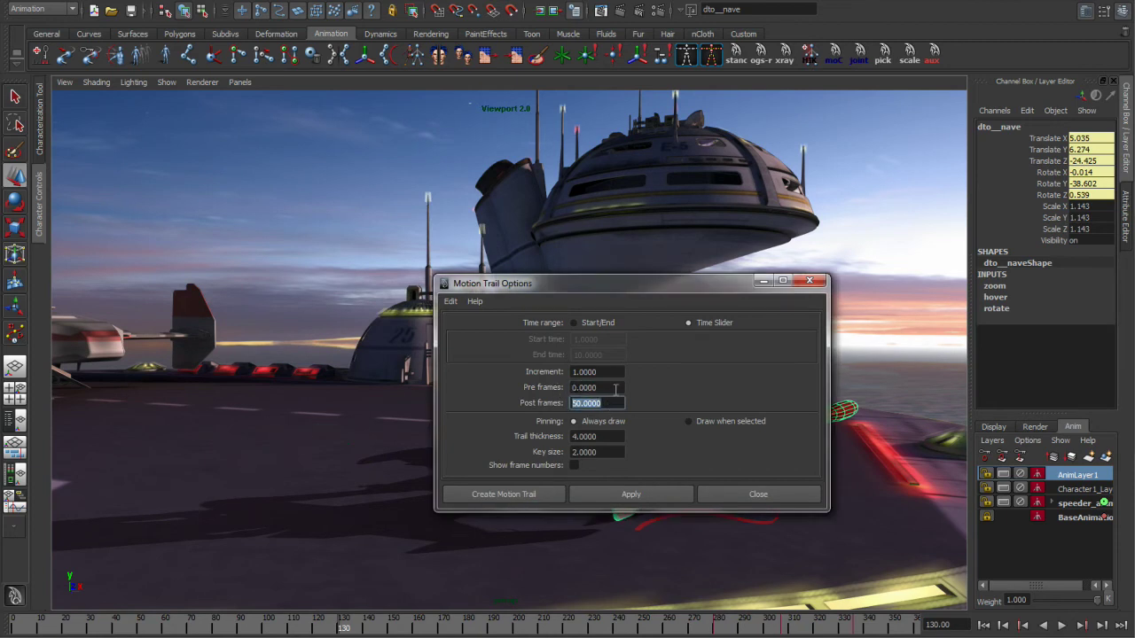
text(0)
click(603, 437)
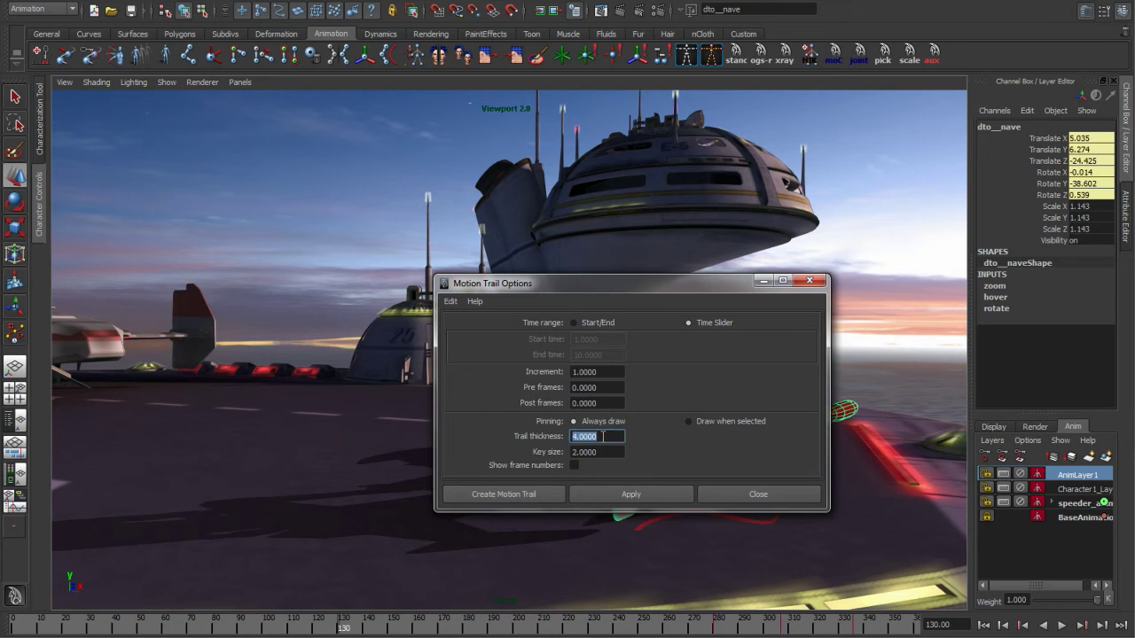
text(2)
click(500, 495)
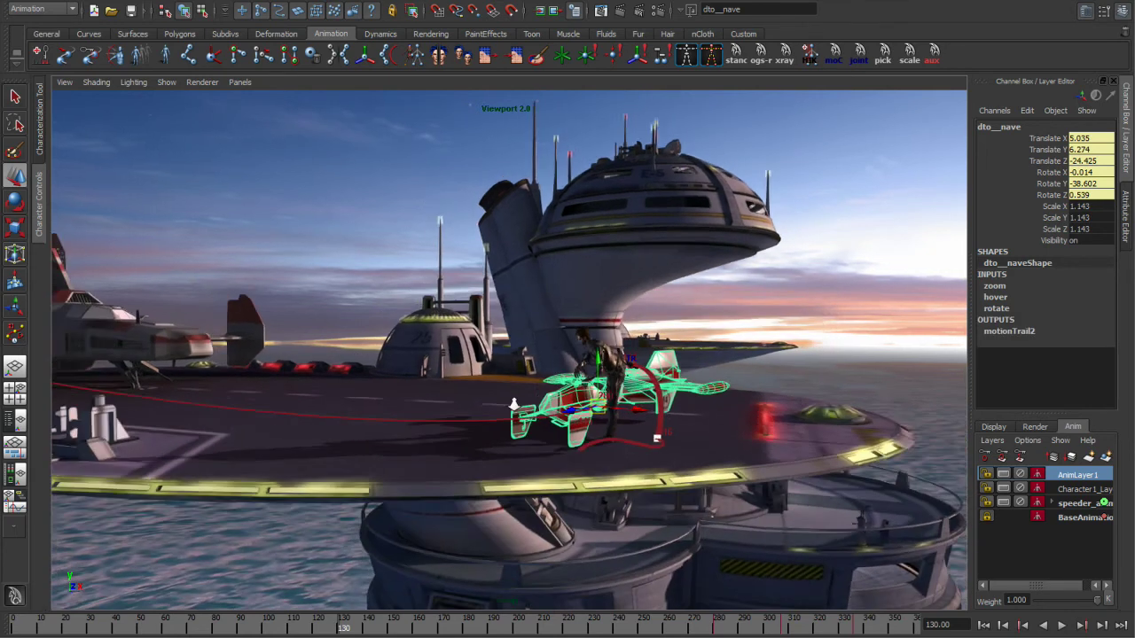
Select the speeder's motion trail and change its trail color to the blue from the color history.
alt+drag(514, 404, 542, 436)
alt+middle_drag(541, 435, 683, 463)
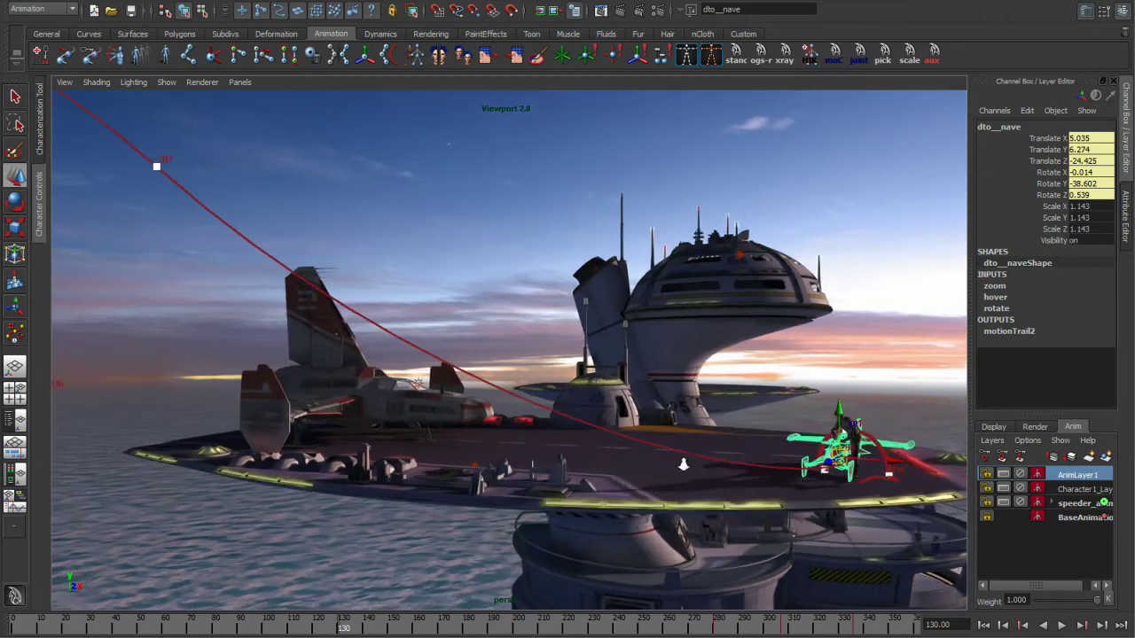
alt+drag(683, 463, 488, 365)
click(477, 331)
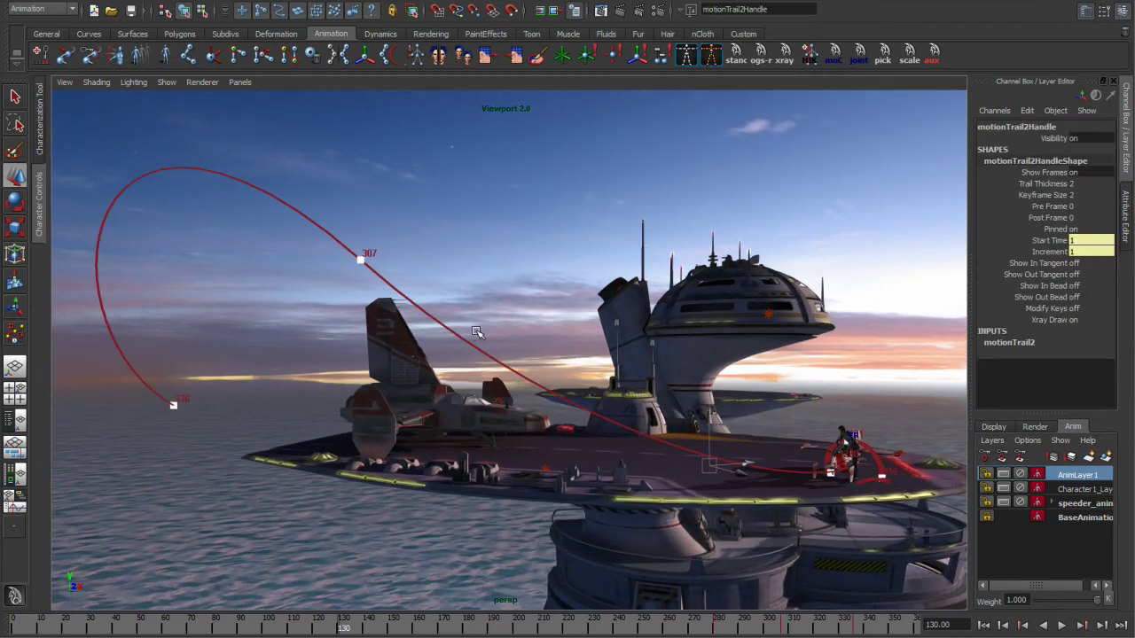
key(ctrl+a)
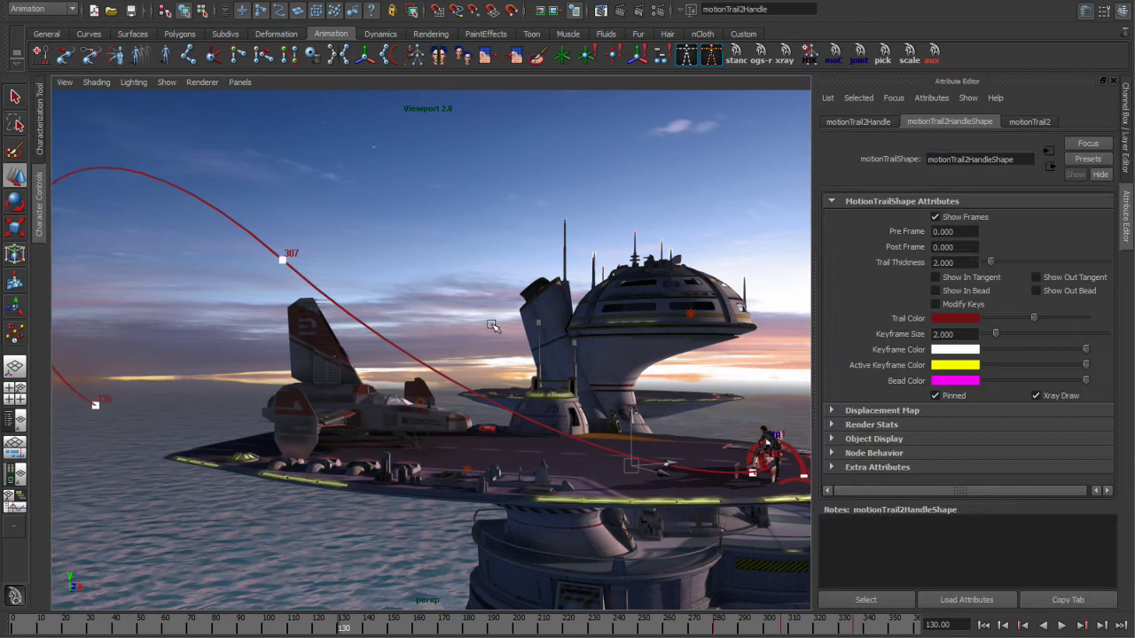
click(962, 319)
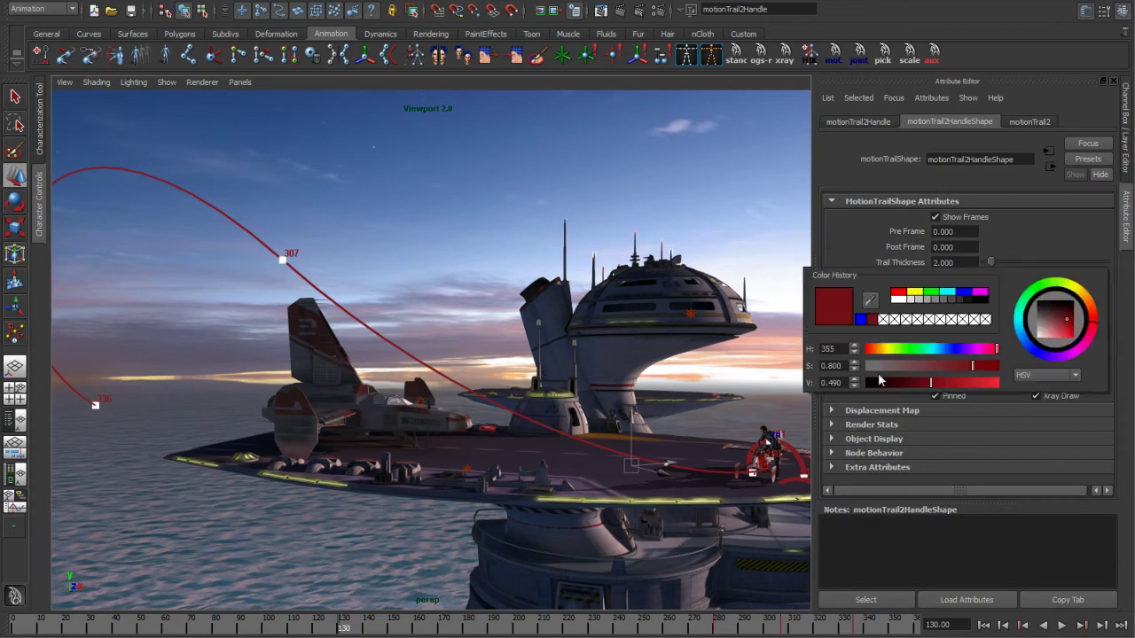
click(862, 321)
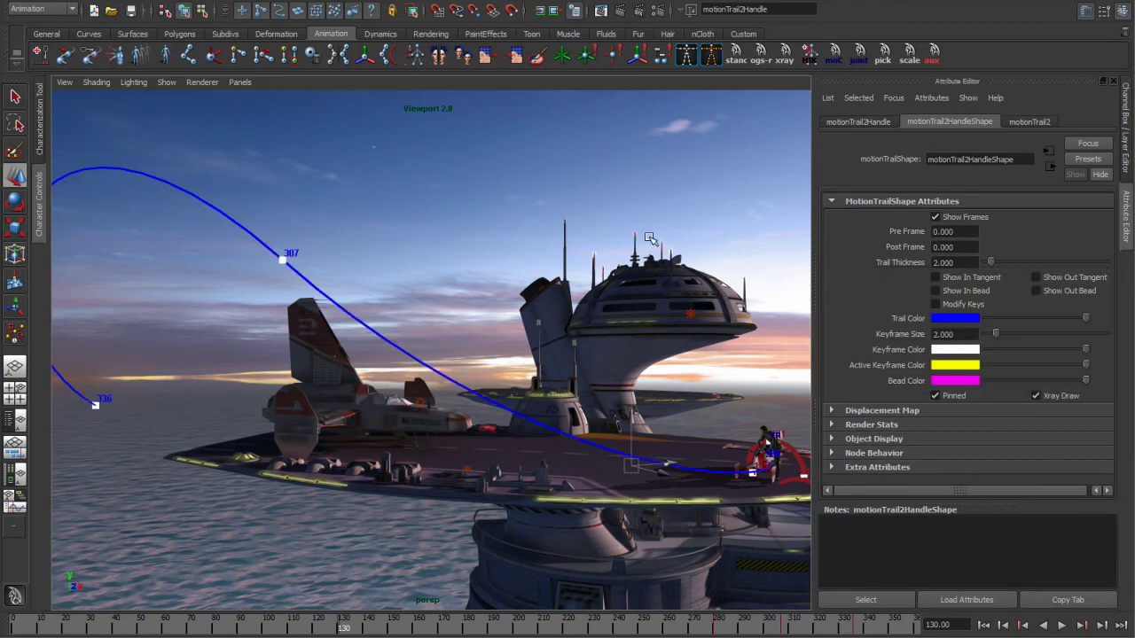
click(1126, 221)
alt+drag(645, 261, 663, 264)
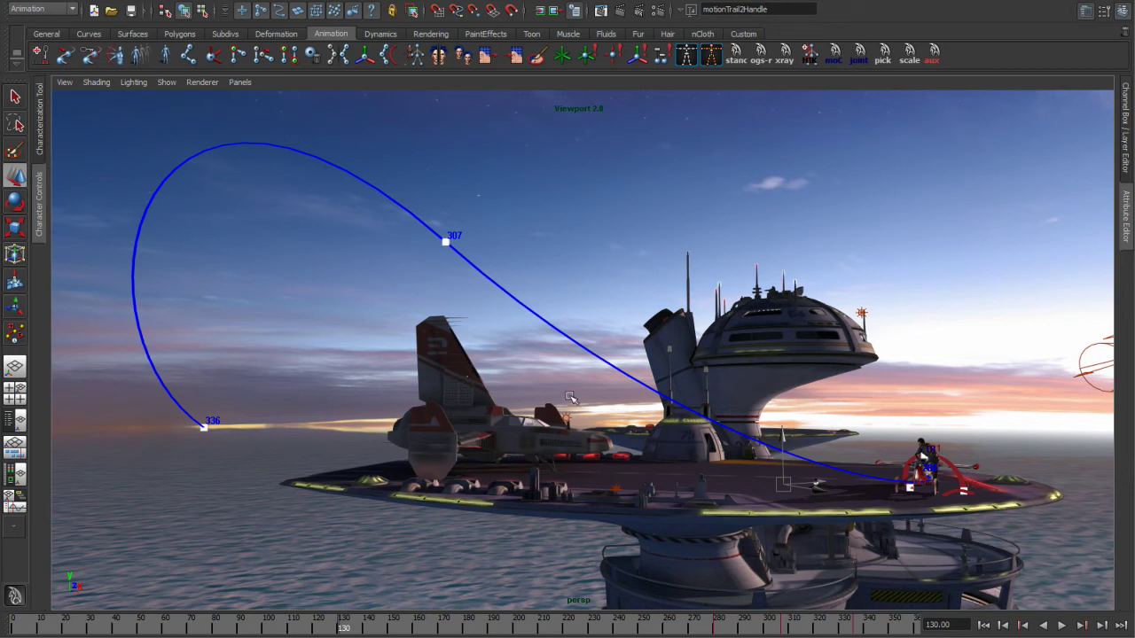
Show the Graph Editor below the perspective view and turn off its Classic Toolbar option.
key(space)
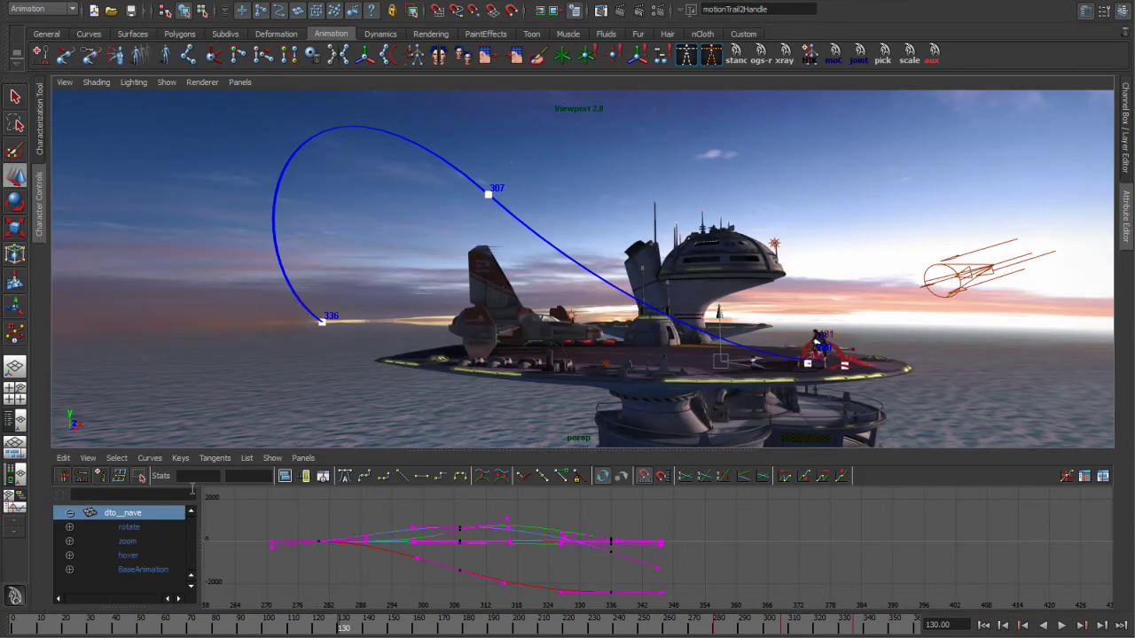
click(88, 458)
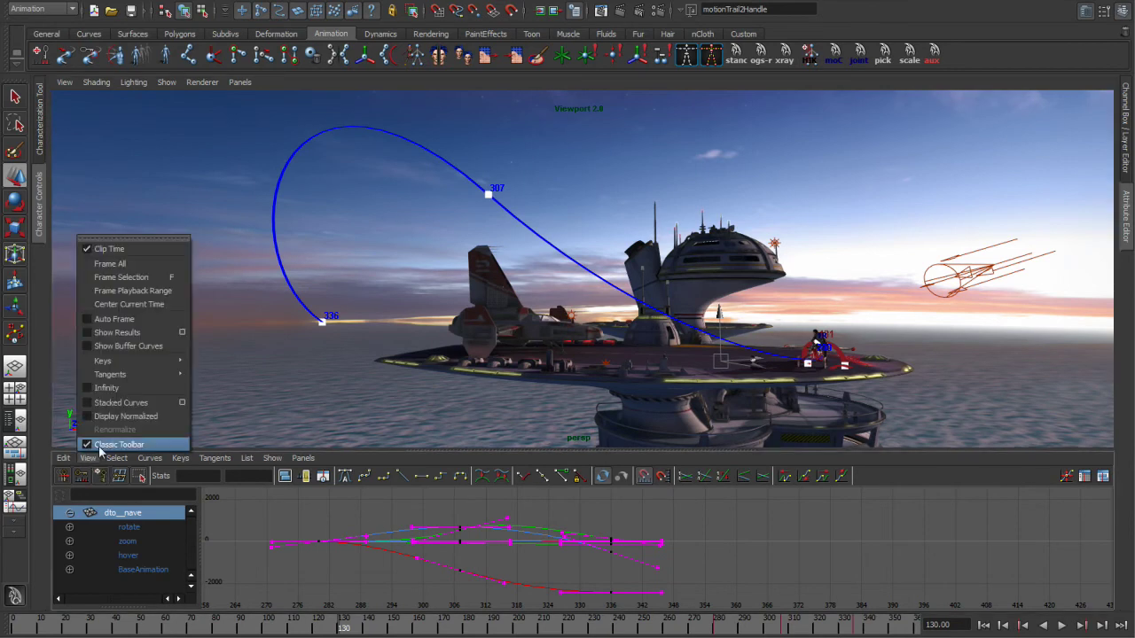
click(99, 450)
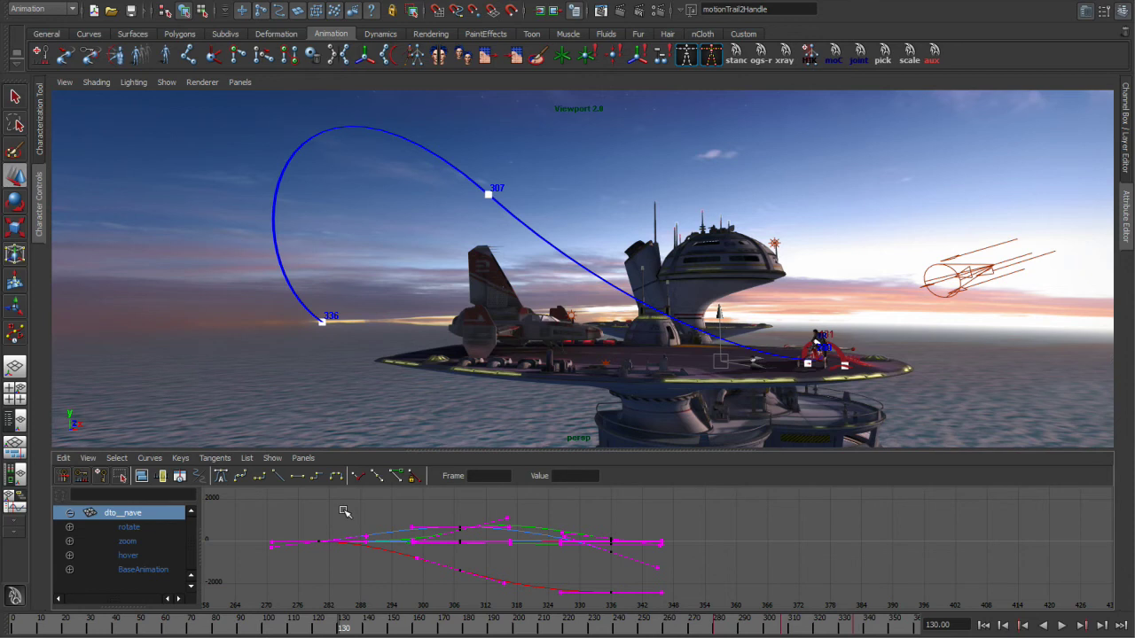
Limit the Graph Editor to the speeder's zoom layer curves and frame them beneath the full trail.
click(133, 542)
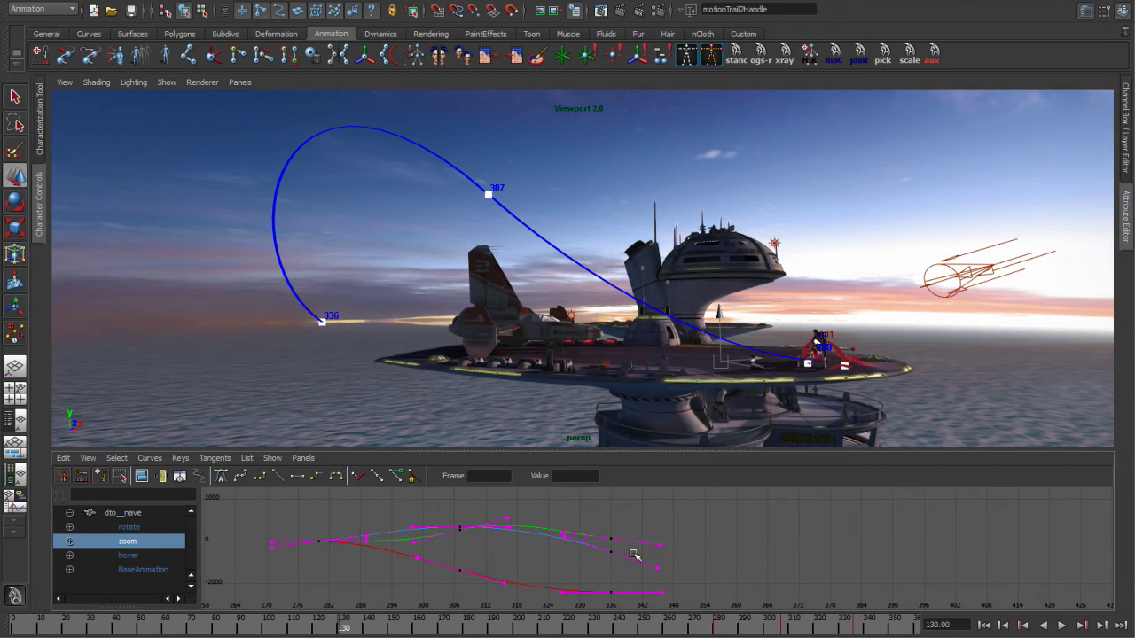
key(f)
alt+middle_drag(577, 553, 736, 549)
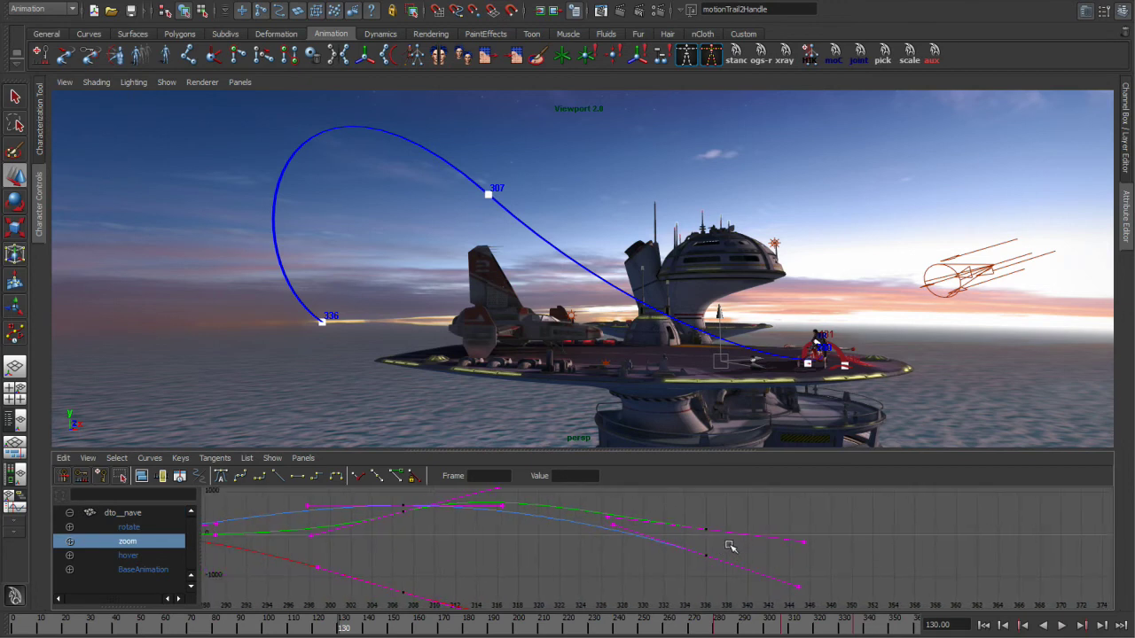
key(f)
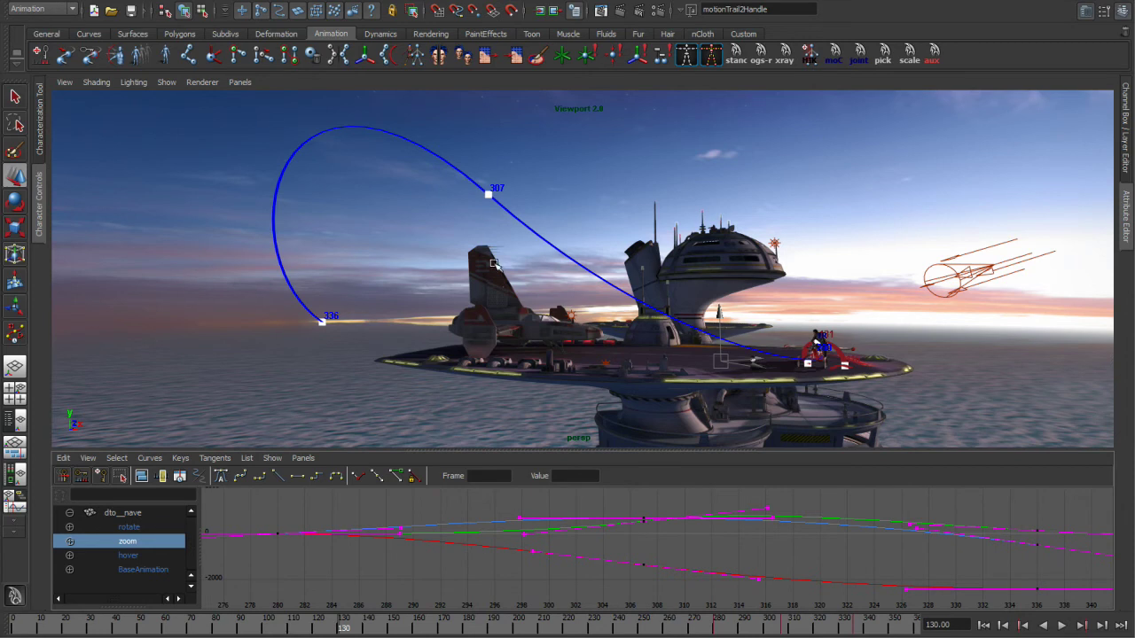
alt+drag(593, 274, 602, 272)
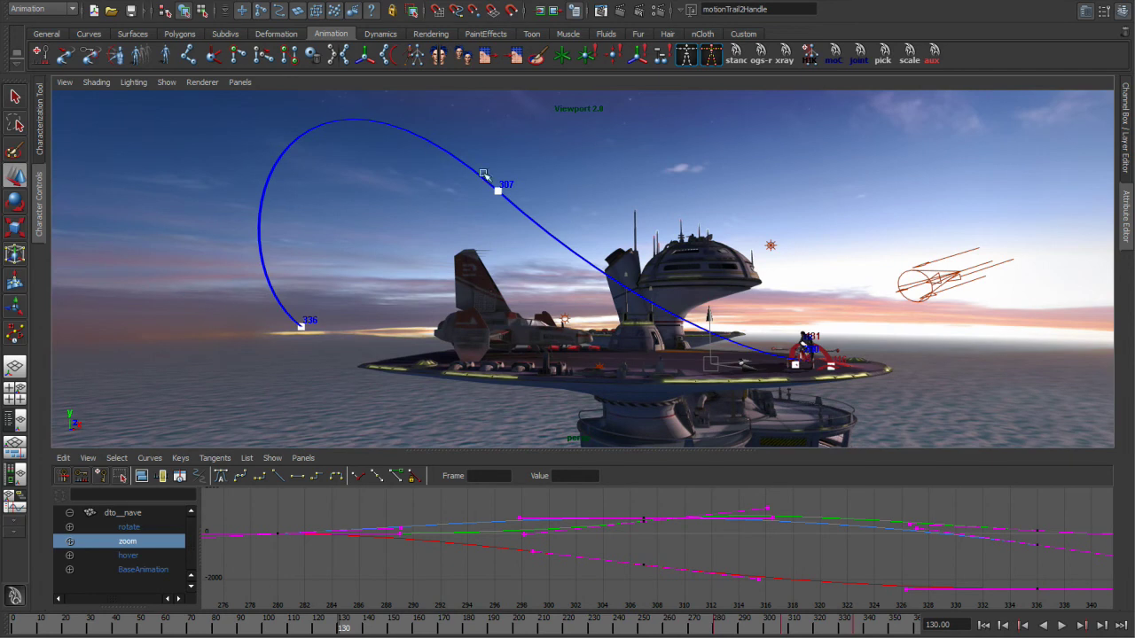
Play the animation up to frame 267 and adjust the incoming tangent of the red curve's frame 307 key.
key(alt+v)
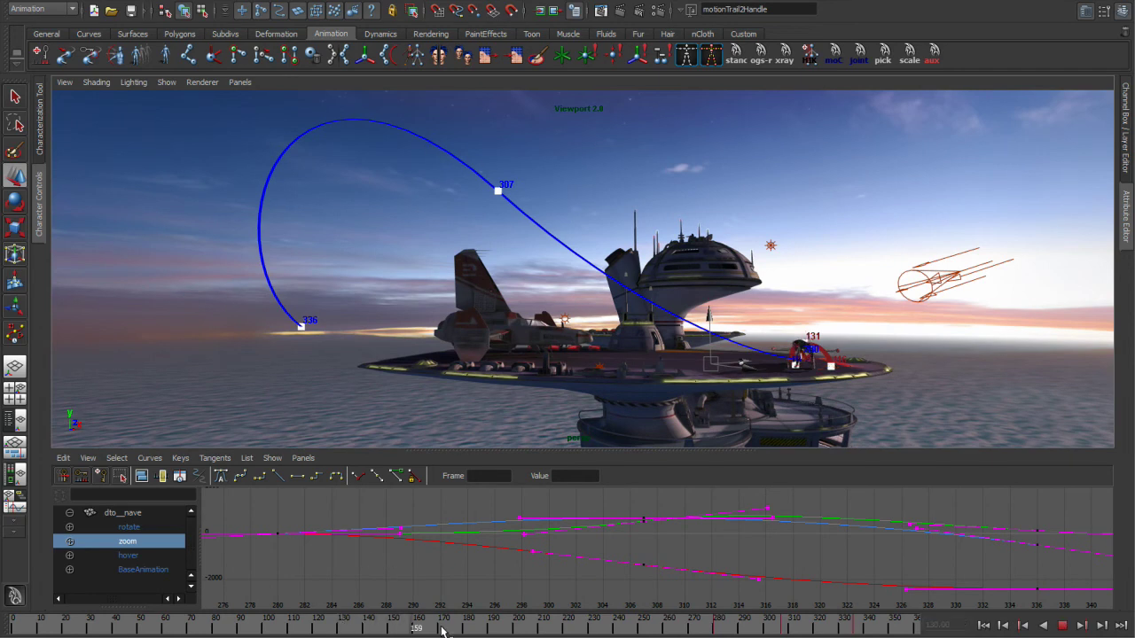
key(alt+v)
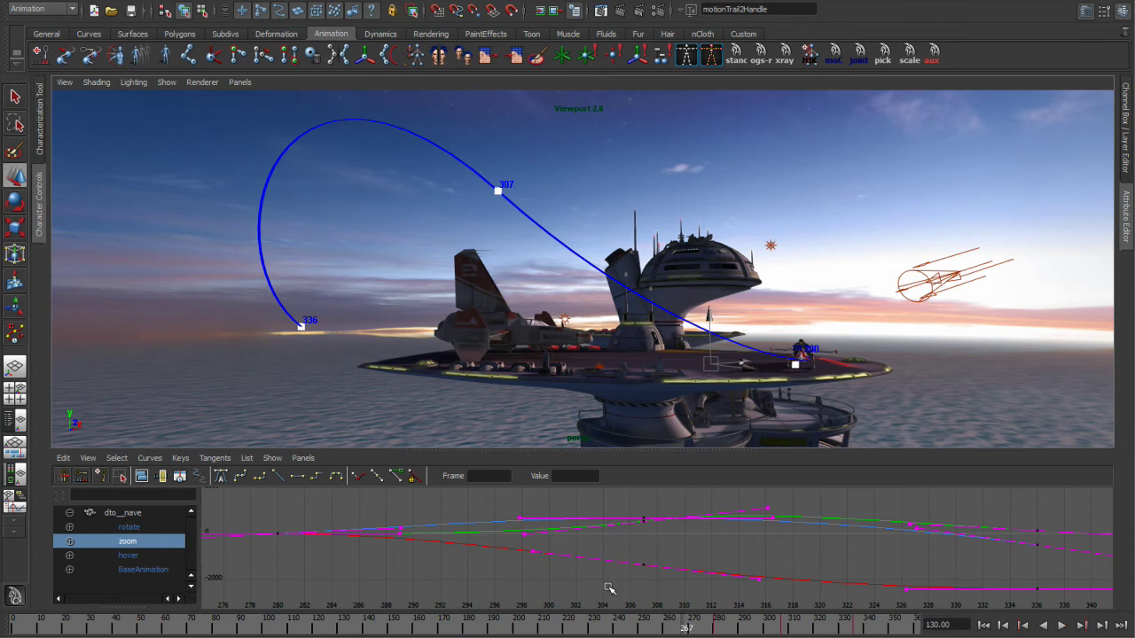
click(533, 553)
middle_drag(522, 555, 525, 557)
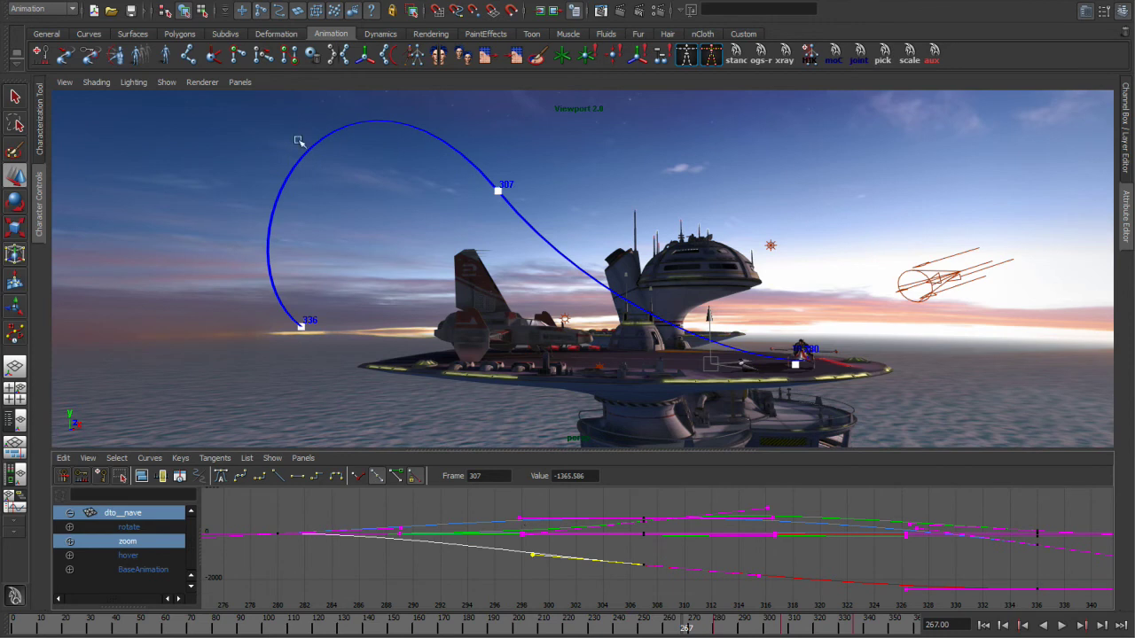
Show the in and out tangents on the speeder's motion trail and select its frame 307 point.
right_click(510, 203)
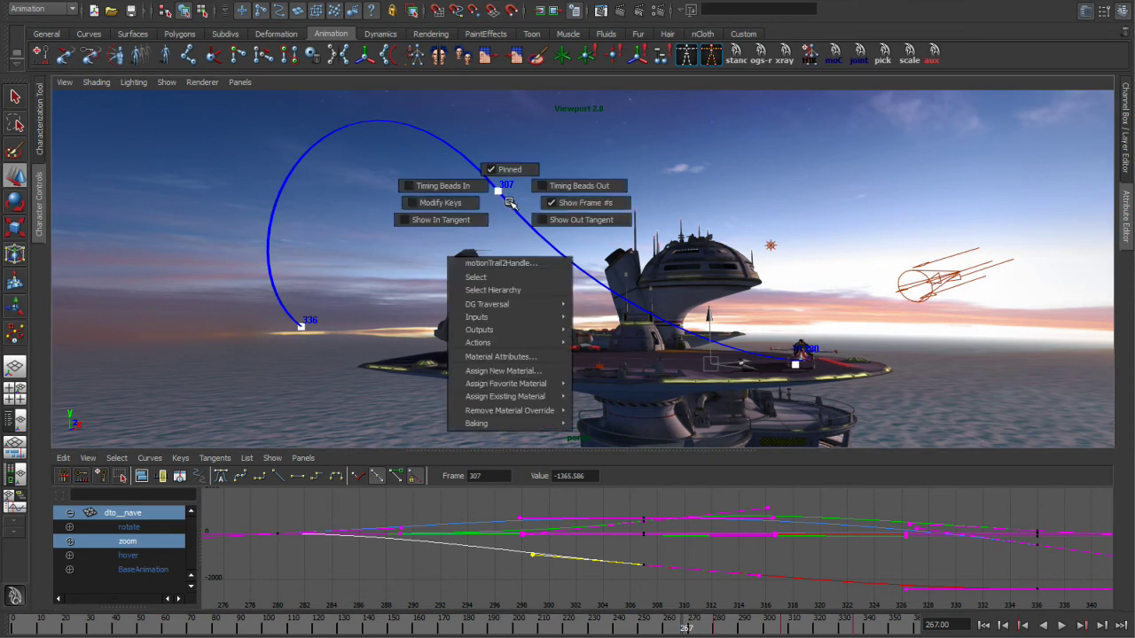
right_drag(509, 202, 536, 218)
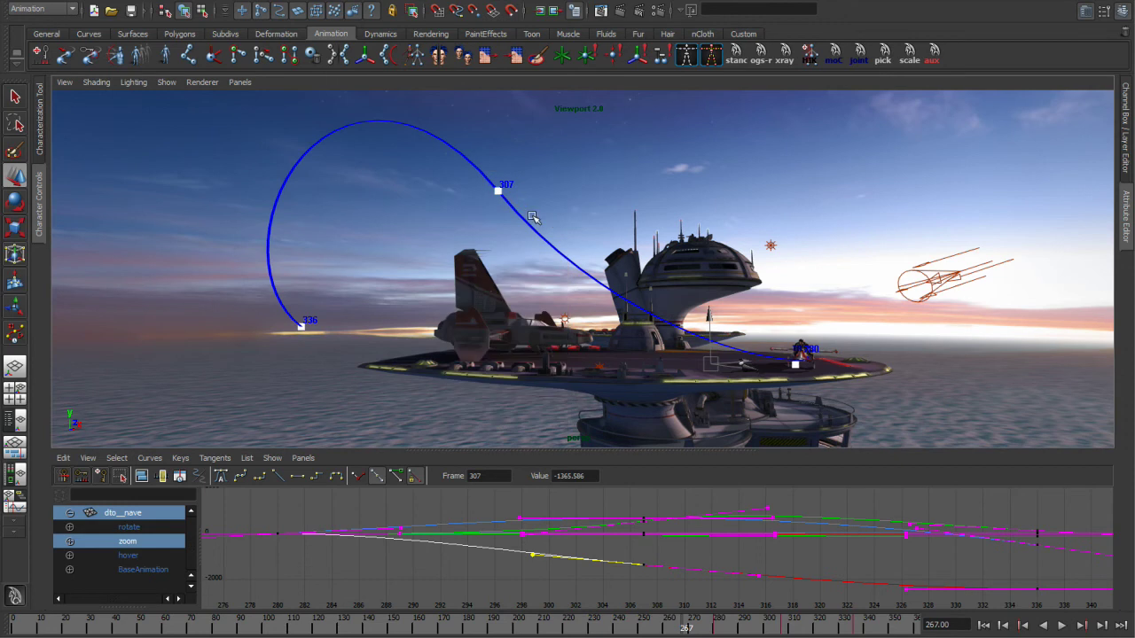
click(498, 190)
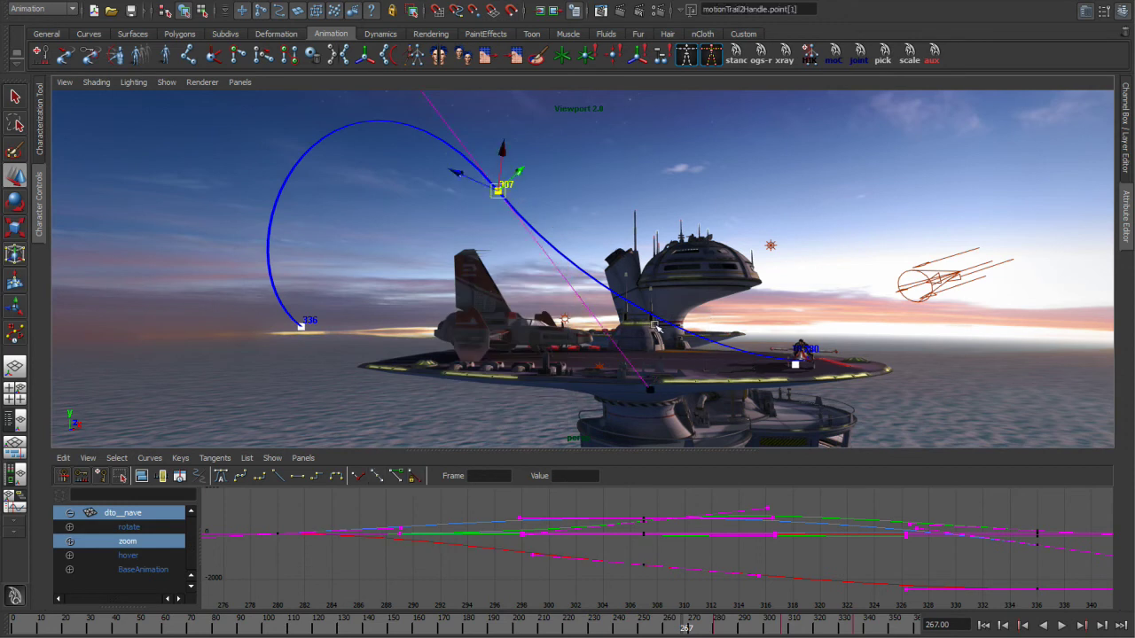
Raise the frame 307 point's incoming tangent until nearly level so the path arches over the platform, and play the animation to frame 299.
click(652, 390)
drag(664, 316, 625, 193)
middle_drag(625, 192, 653, 156)
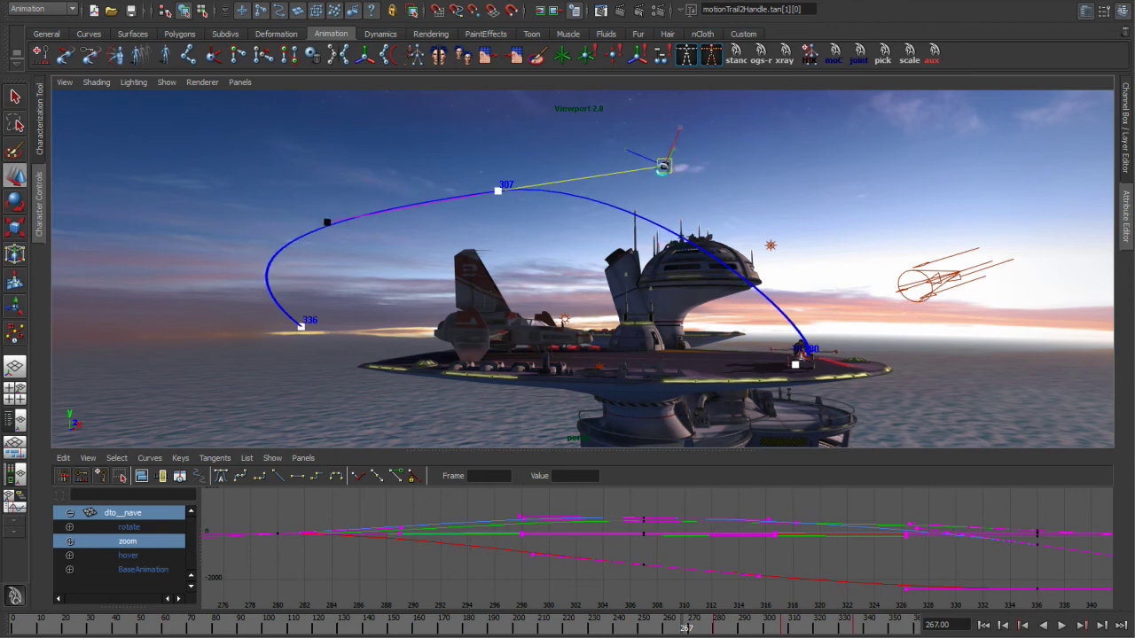
middle_drag(661, 170, 644, 205)
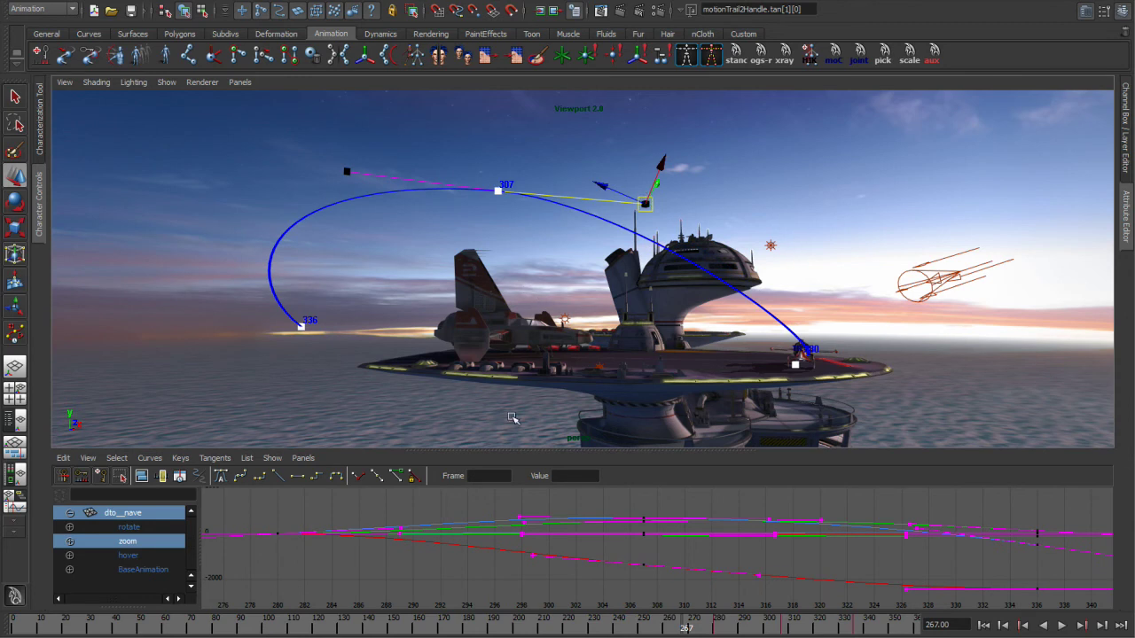
drag(102, 627, 151, 633)
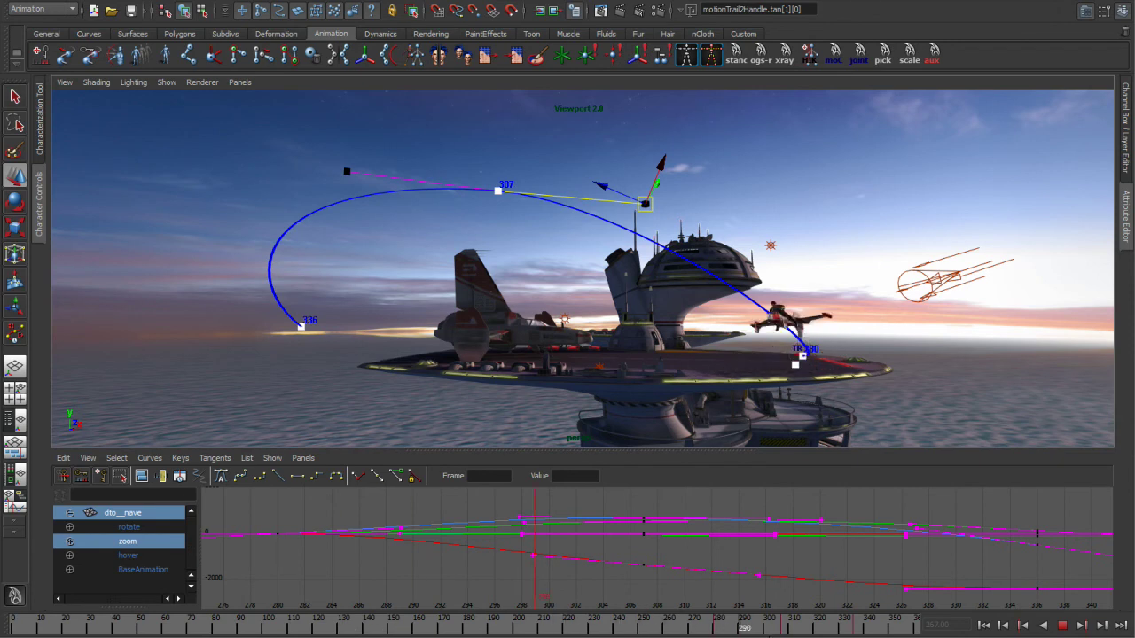
key(Escape)
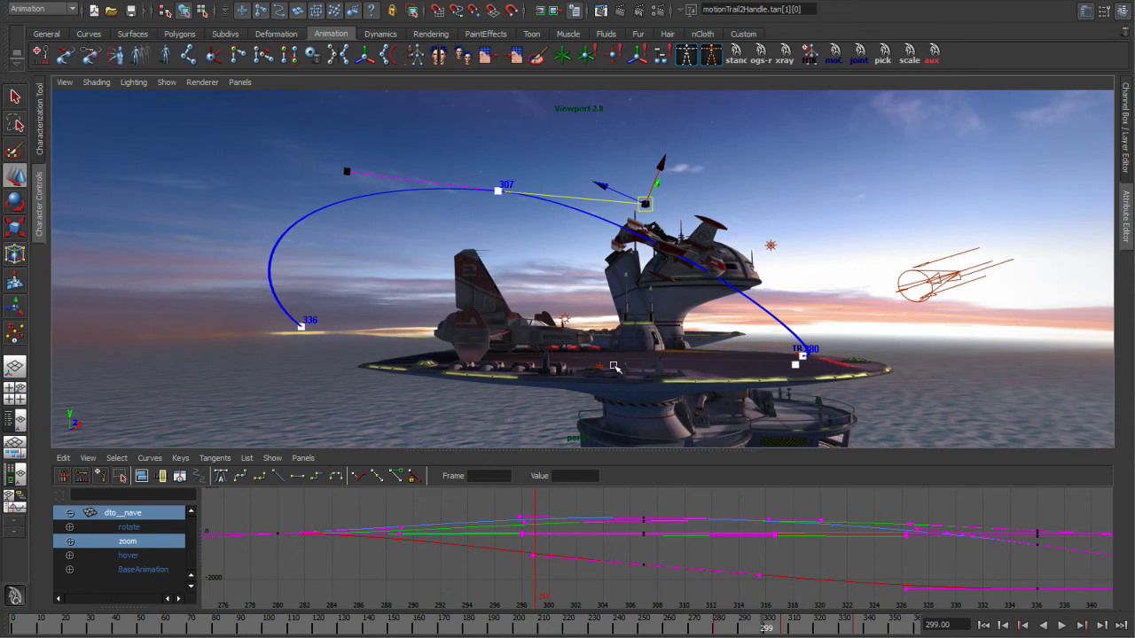
Replace the trail's tangent handles with incoming timing beads and display them for the frame 307 point.
right_click(564, 206)
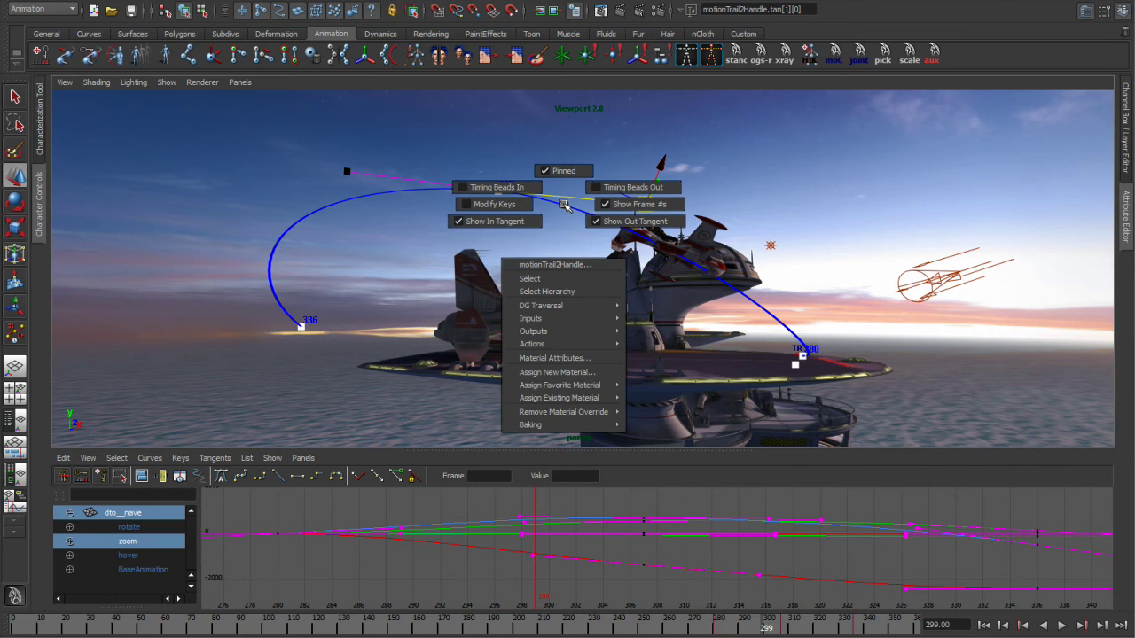
click(498, 185)
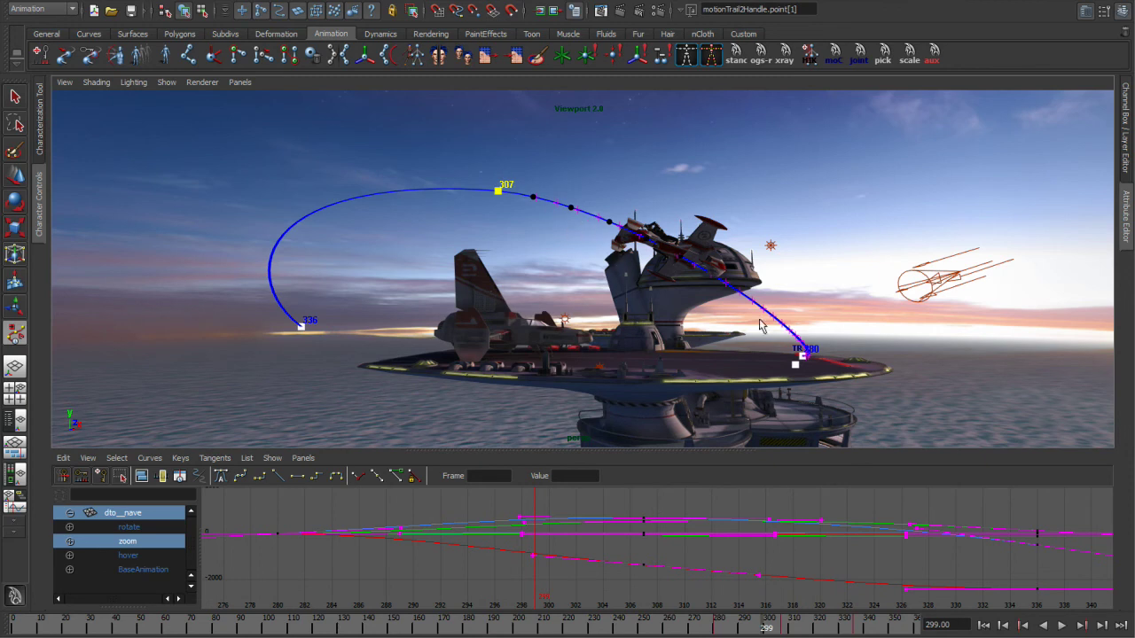
alt+drag(685, 327, 633, 324)
alt+right_drag(633, 325, 650, 316)
mouse_move(650, 317)
alt+mouse_down()
mouse_move(677, 322)
mouse_move(654, 316)
alt+mouse_up()
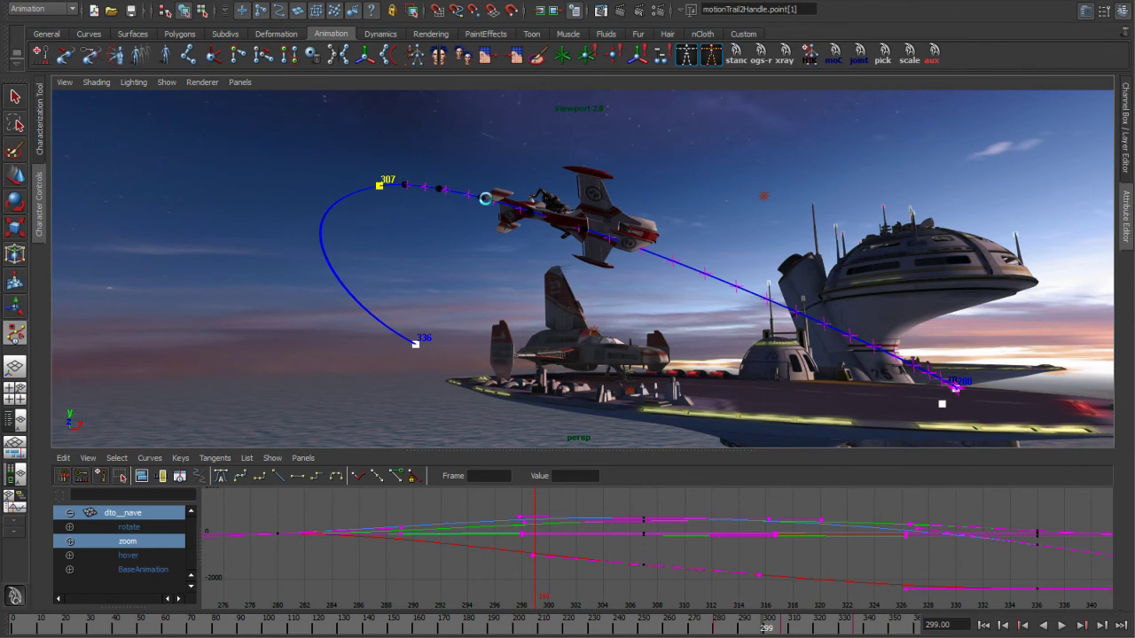
Slide the incoming timing beads away from the frame 307 point, and then bunch them close to it to slow the speeder's approach.
drag(485, 199, 532, 223)
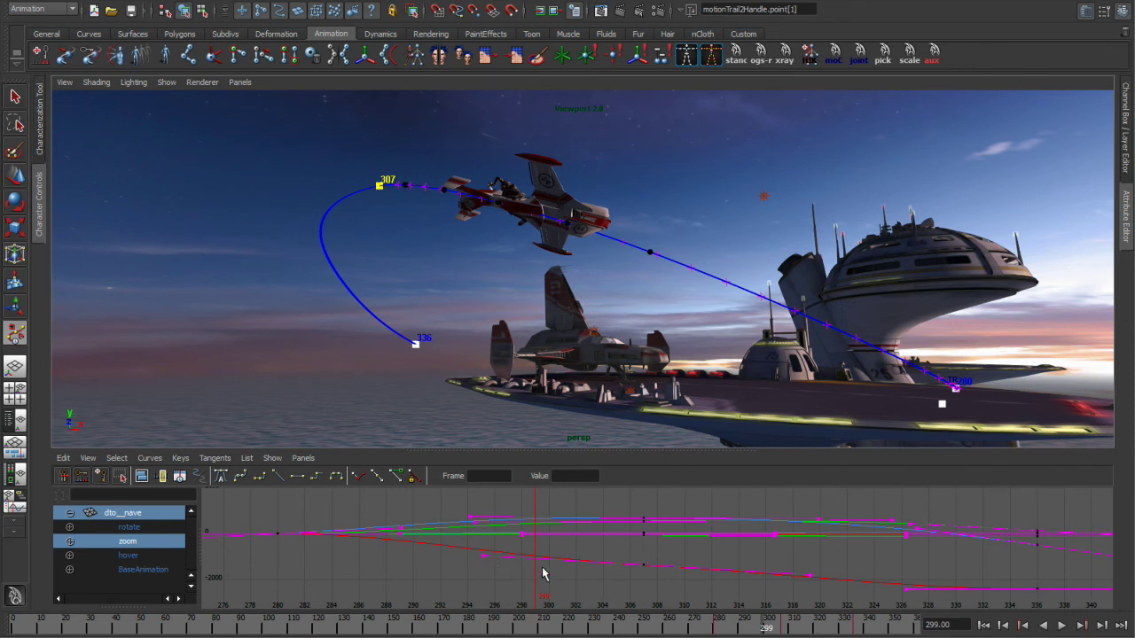
drag(651, 257, 472, 204)
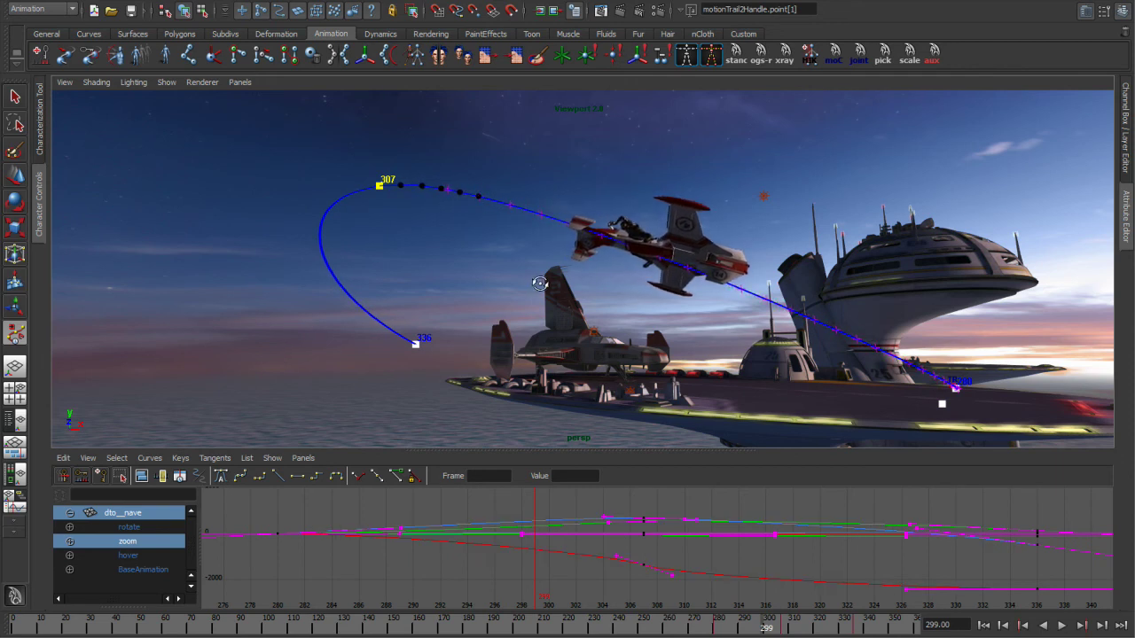
alt+drag(538, 277, 575, 295)
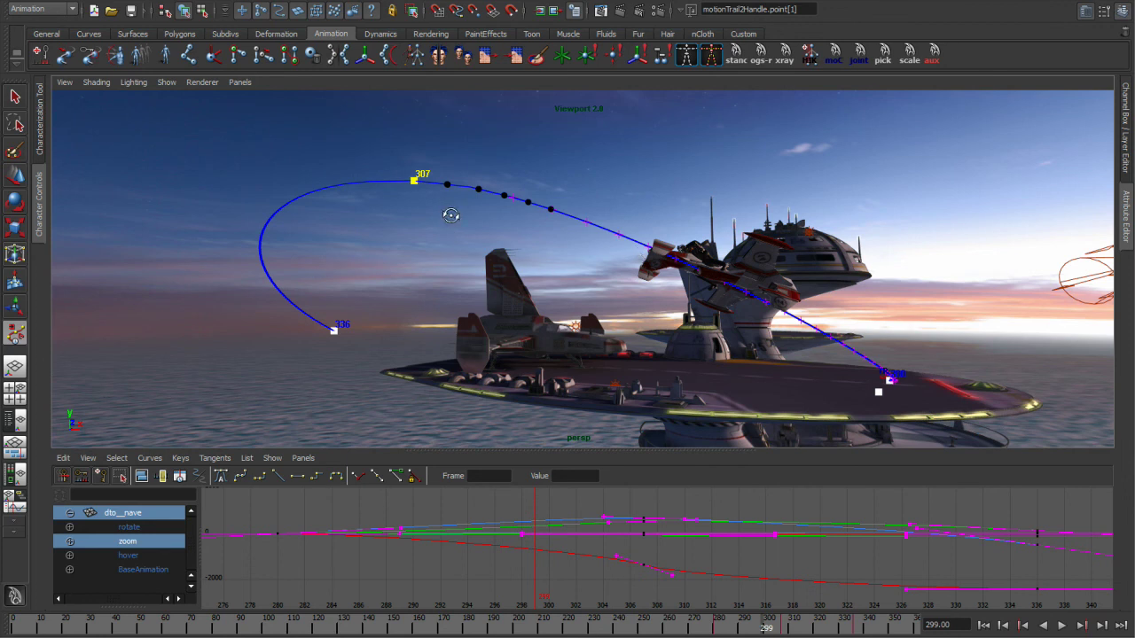
alt+drag(452, 213, 454, 209)
Hide the timing beads, insert a trail key at frame 314 with Modify Keys, and move it outward to widen the loop.
right_click(433, 174)
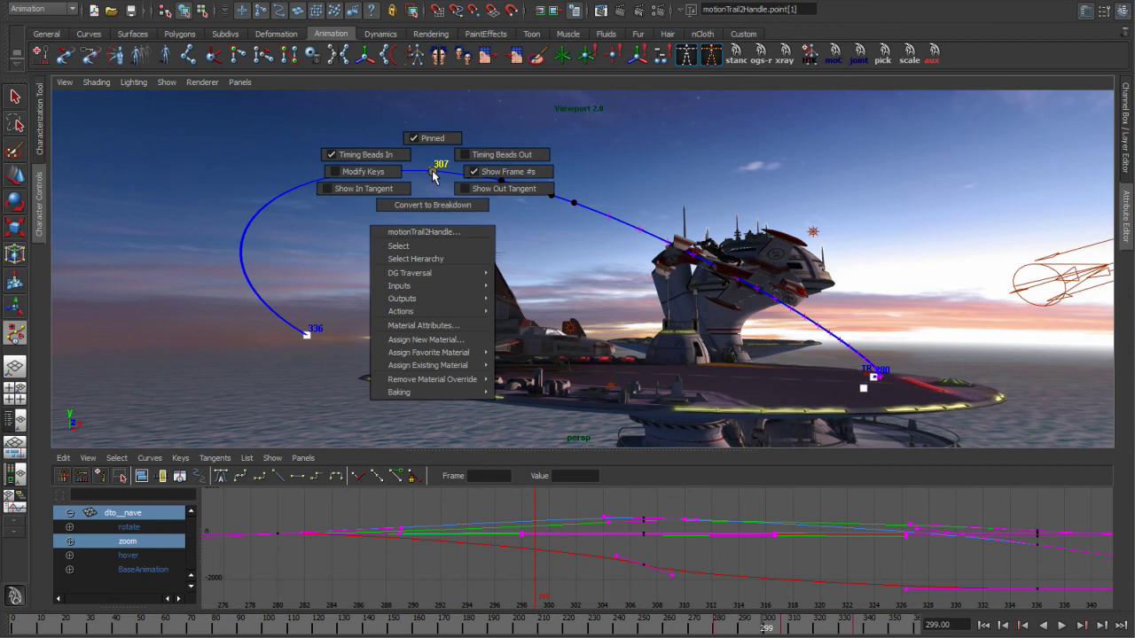
right_drag(433, 172, 360, 172)
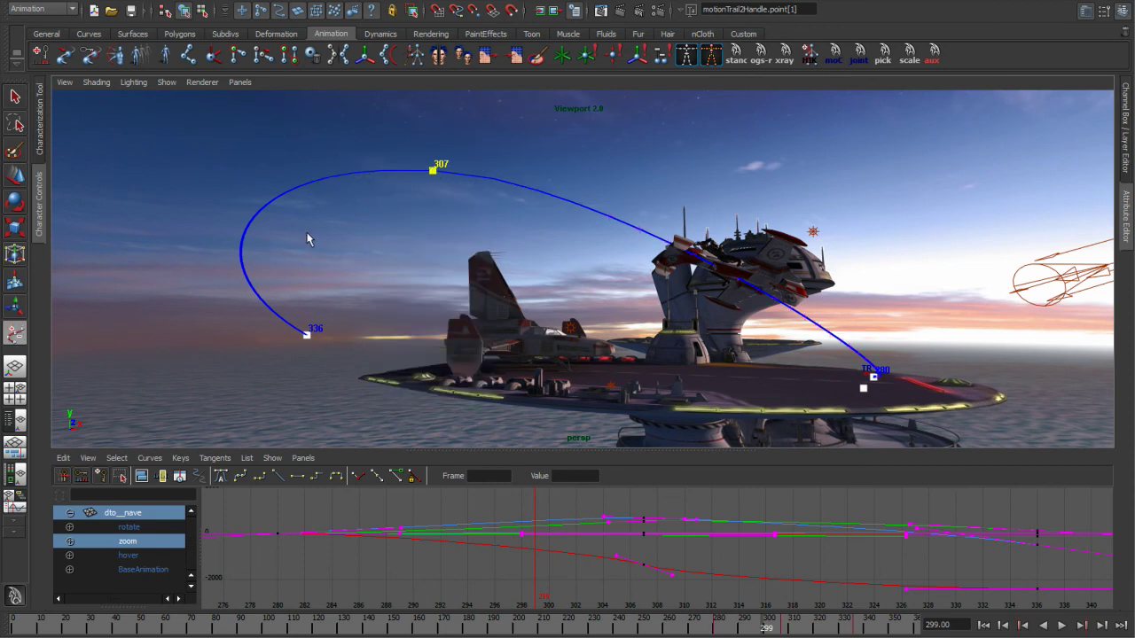
click(274, 198)
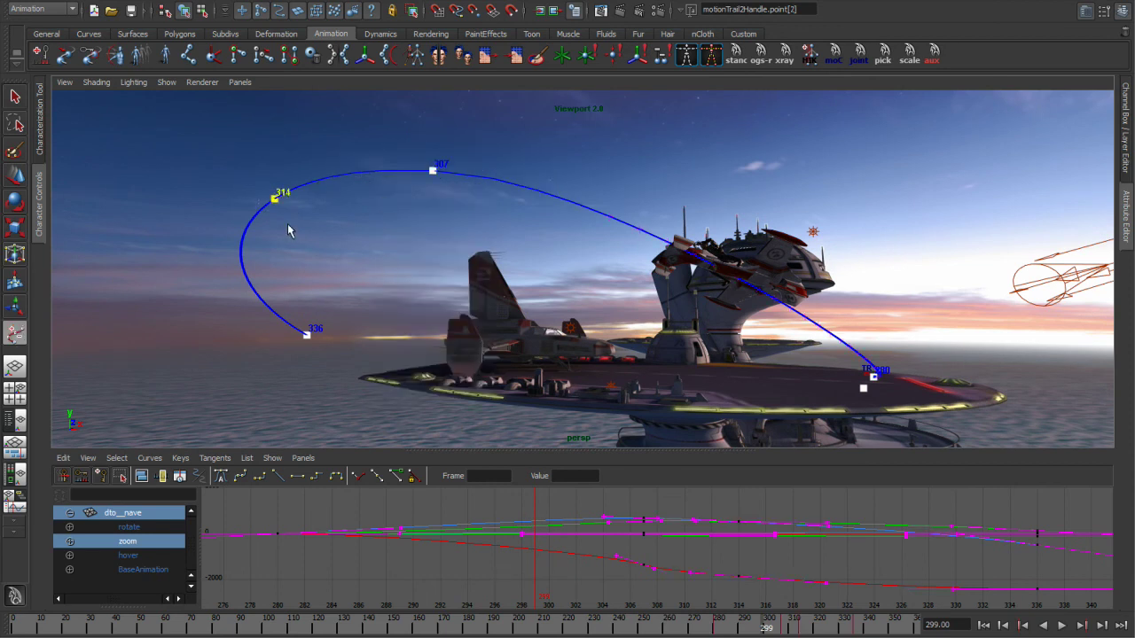
key(w)
mouse_move(275, 198)
mouse_down()
mouse_move(249, 211)
mouse_move(254, 195)
mouse_move(256, 210)
mouse_up()
Turn Modify Keys back on and retime the frame 314 trail key to frame 316 without moving its position.
right_click(314, 185)
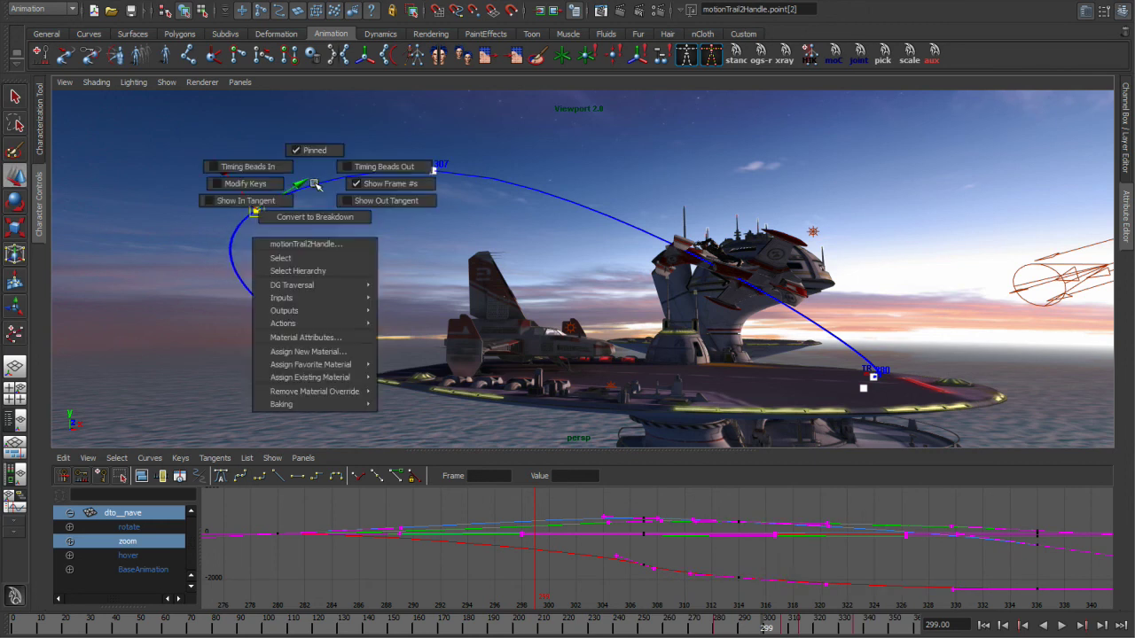
right_drag(315, 185, 257, 183)
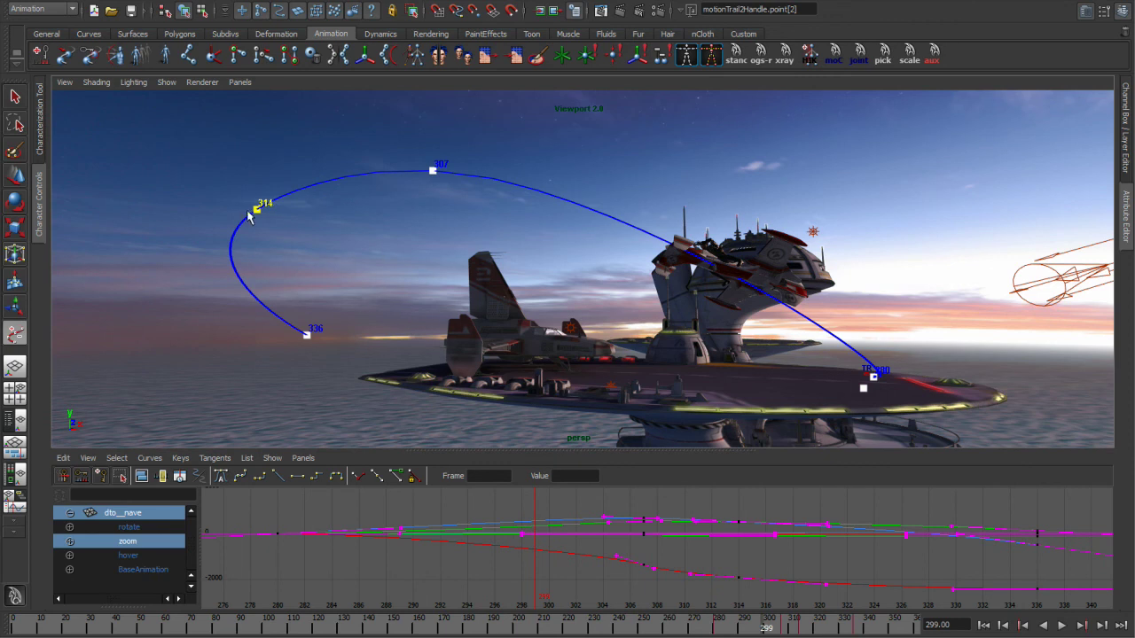
middle_drag(264, 227, 269, 227)
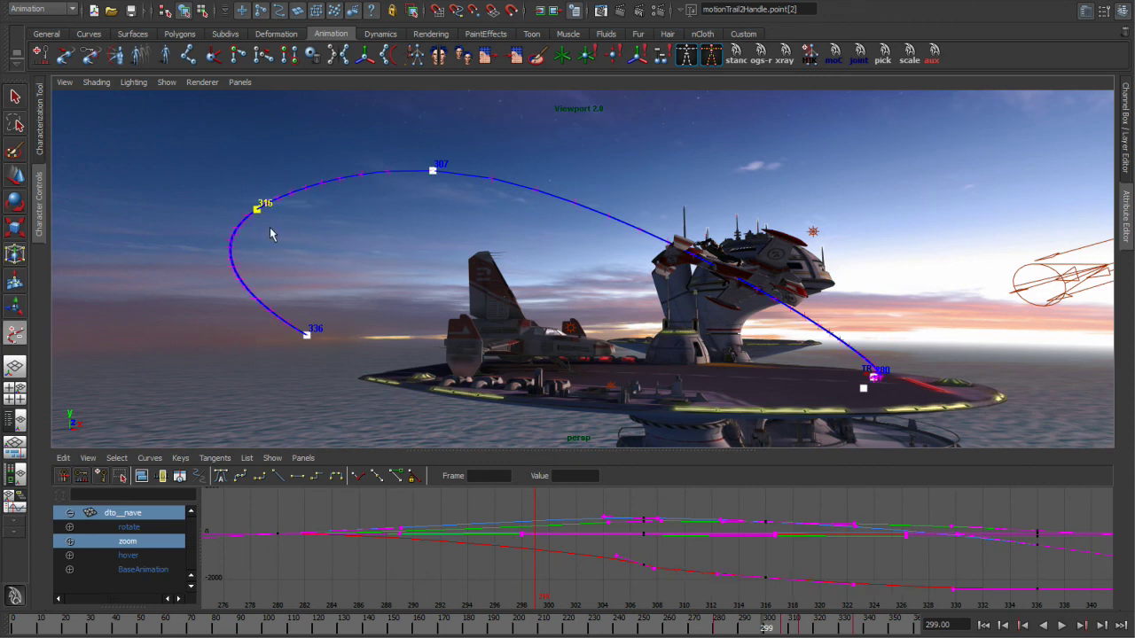
Retime the frame 316 trail key to frame 320 without moving its position.
drag(267, 228, 270, 229)
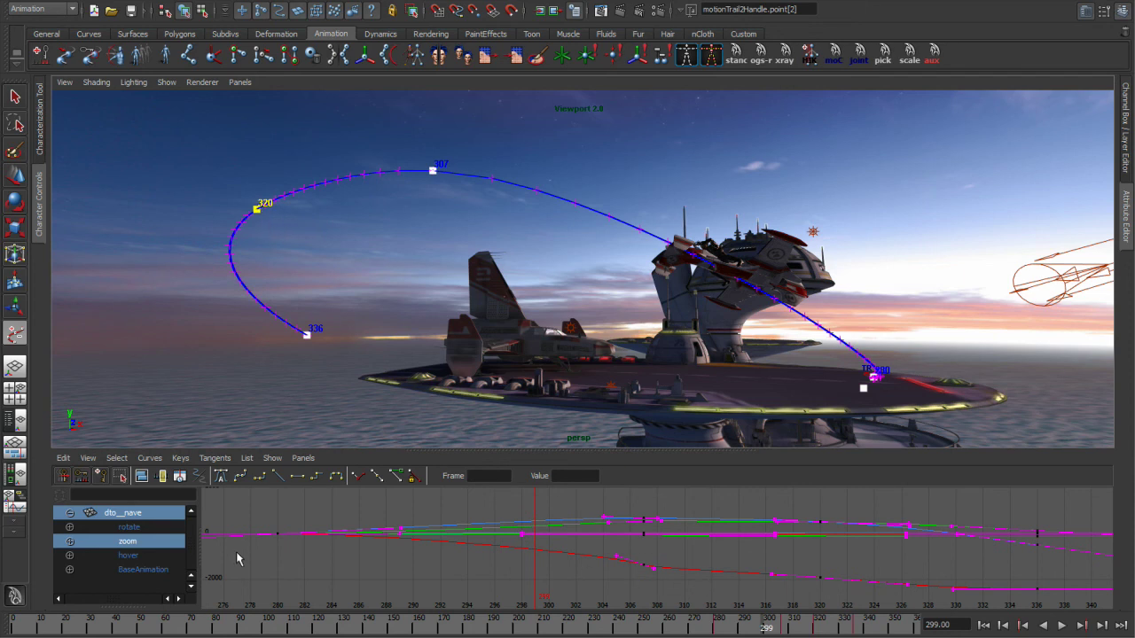
Show the speeder's rotate and zoom curves together in the Graph Editor and select all their keys with the Region tool.
drag(142, 529, 144, 543)
scroll(621, 549, down, 3)
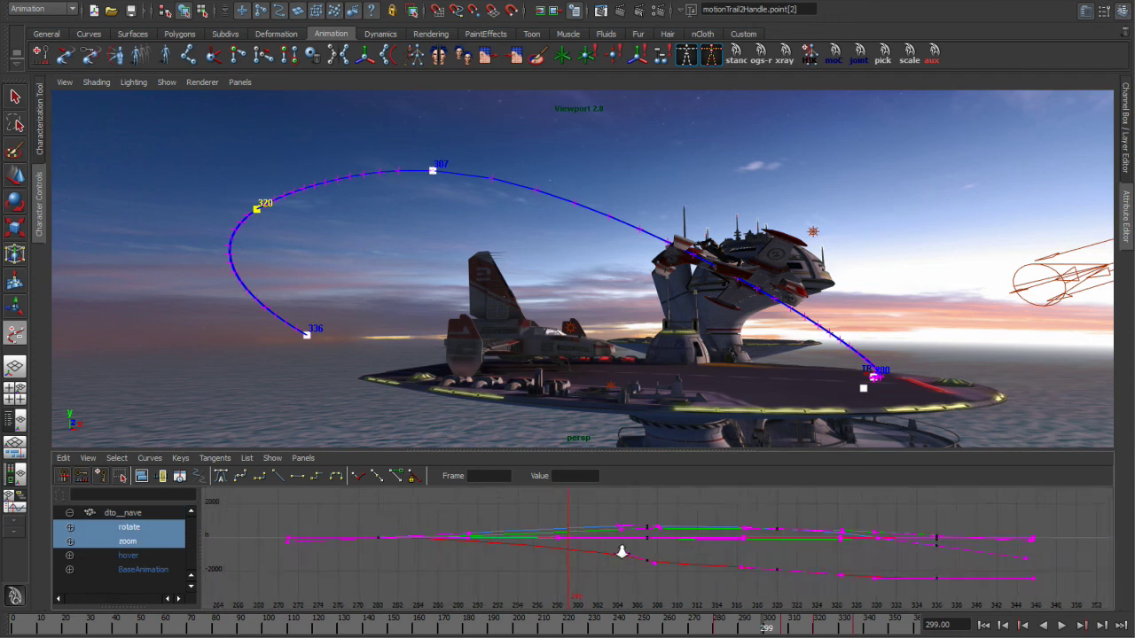
alt+middle_drag(631, 550, 604, 543)
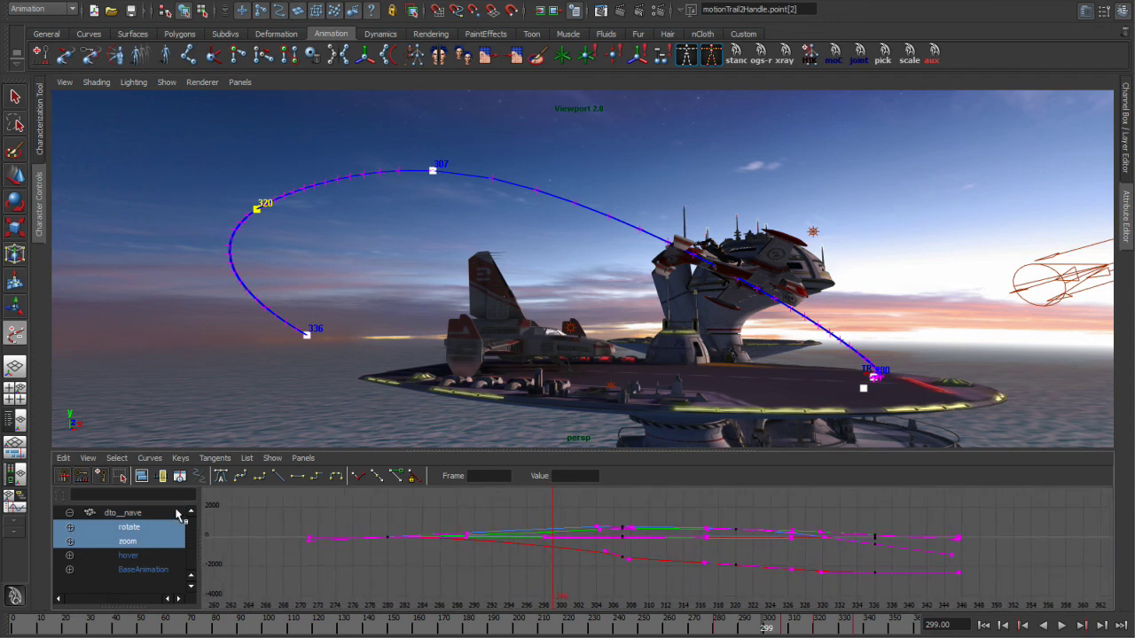
click(121, 477)
drag(344, 503, 927, 585)
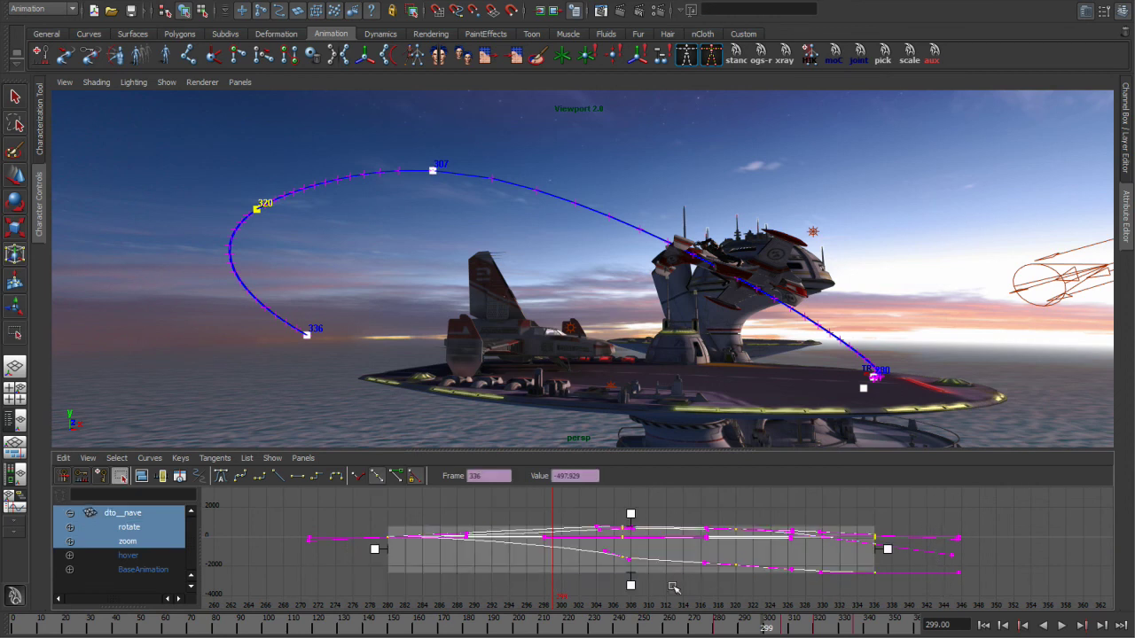
Try moving the selected region of rotate and zoom keys, and undo the change.
drag(650, 556, 655, 554)
key(ctrl+z)
key(ctrl+z)
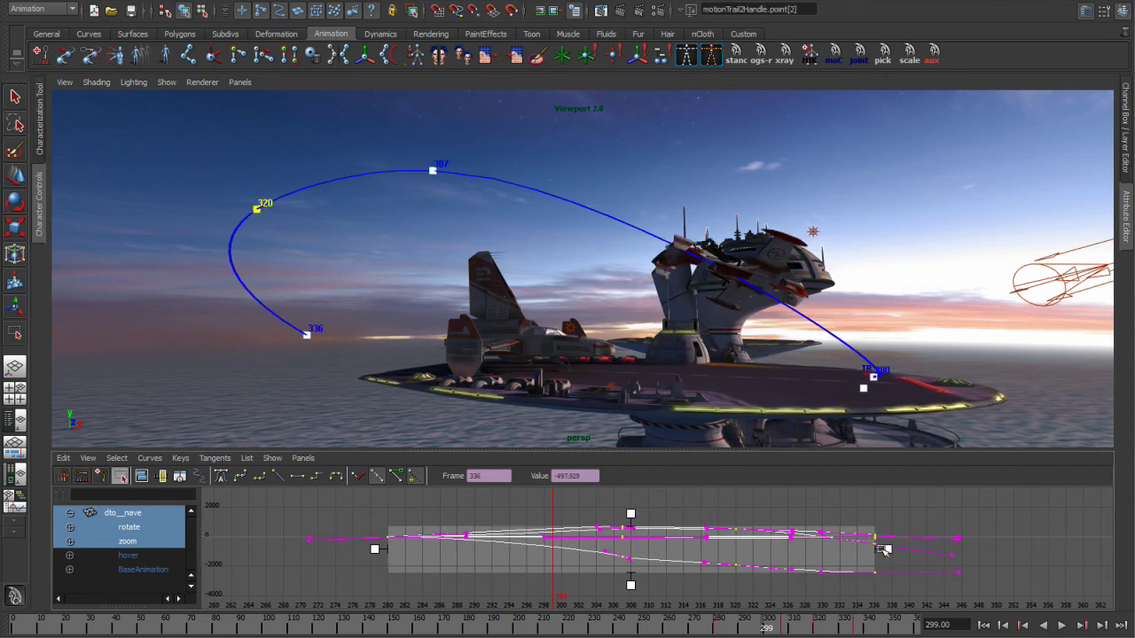
Compress the selected rotate and zoom keys in time so the flight ends at frame 318, and play back the animation.
middle_drag(849, 550, 731, 552)
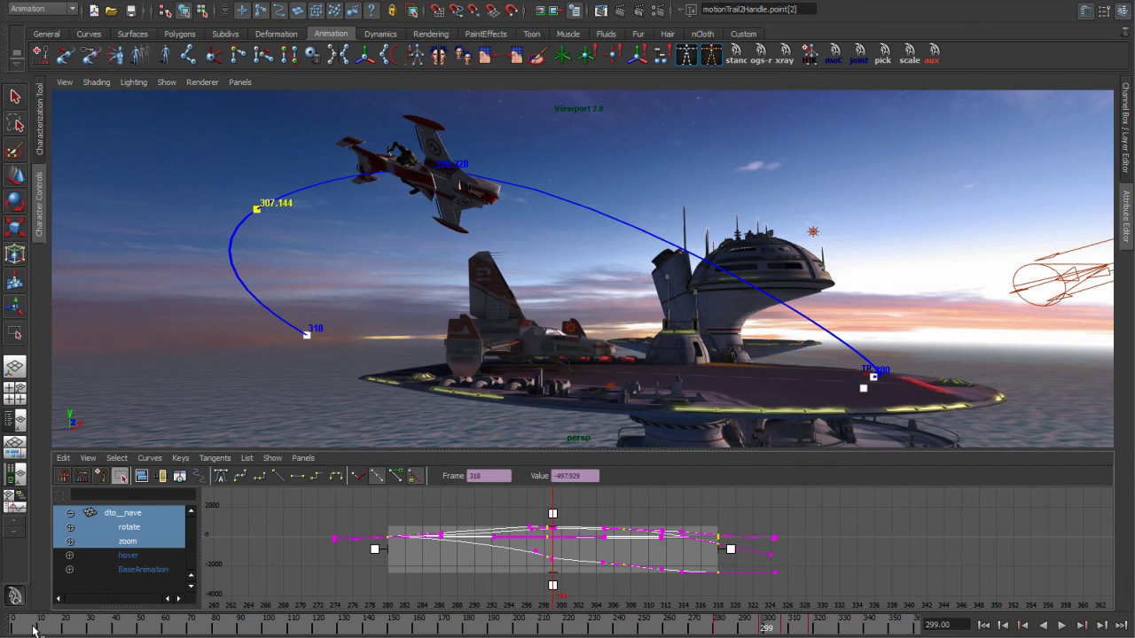
key(alt+v)
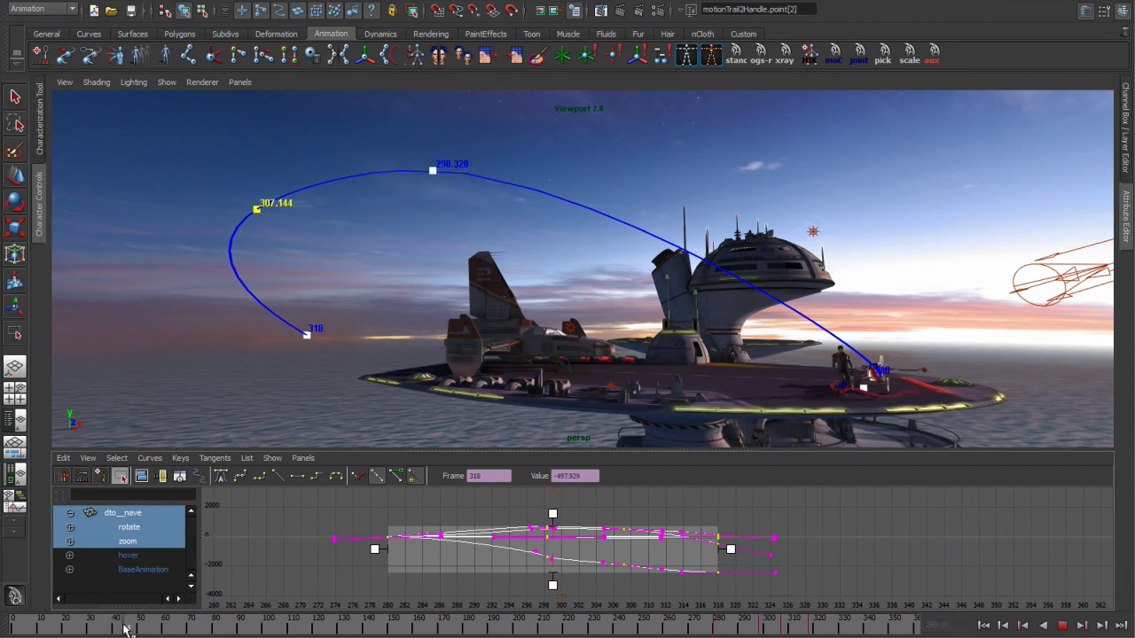
click(1063, 626)
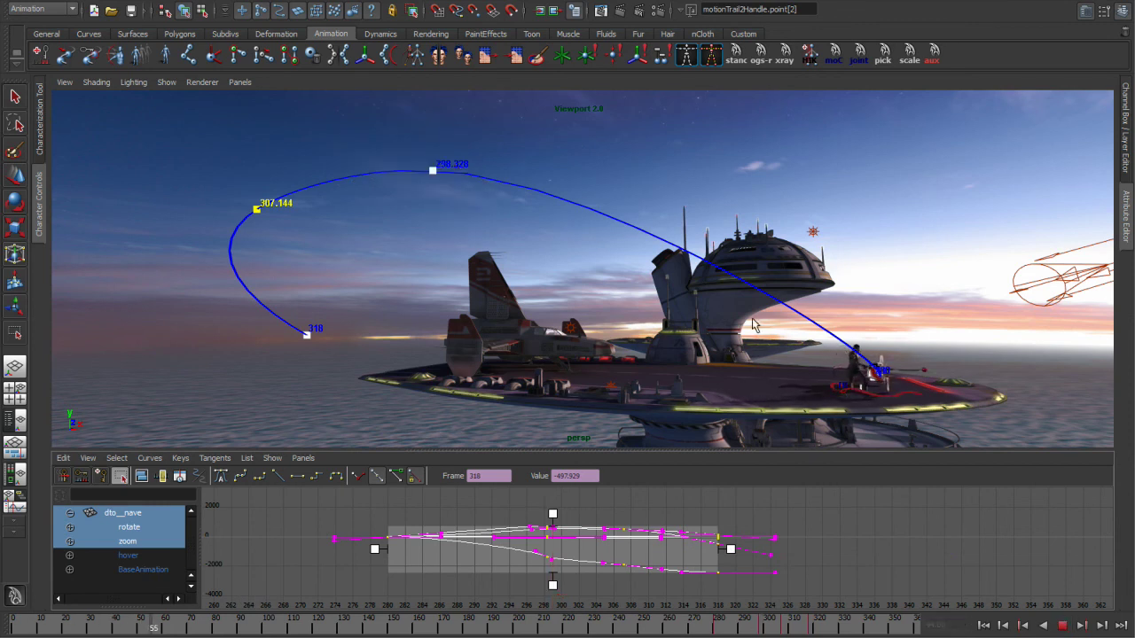